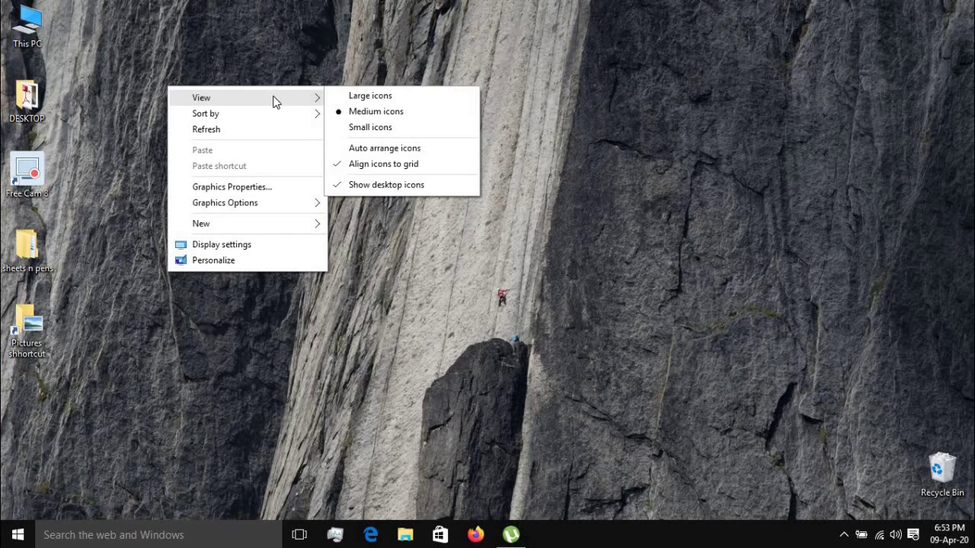
Refresh the desktop, open the display settings and examine the display customization options
{"action": "mouse_move", "coordinate": [277, 107]}
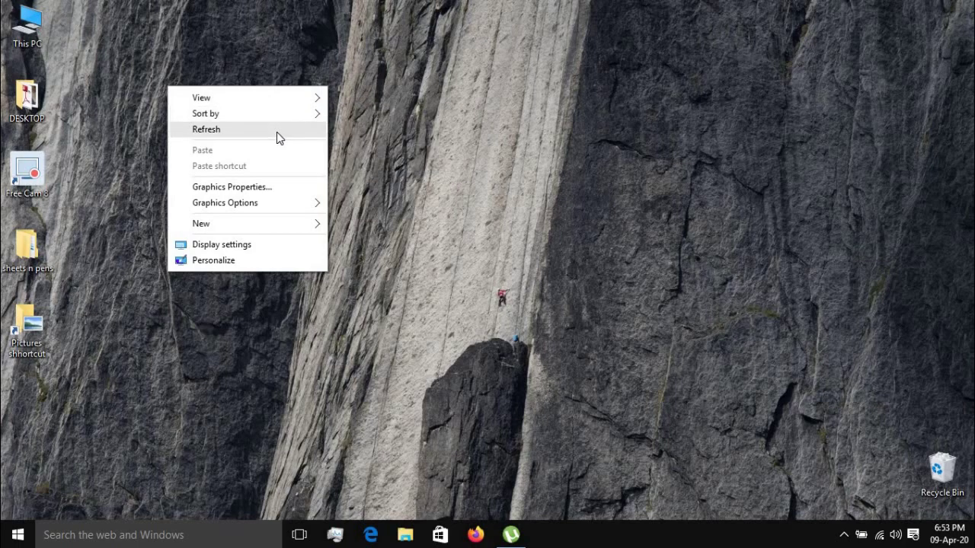
{"action": "left_click", "coordinate": [276, 132]}
{"action": "right_click", "coordinate": [276, 131]}
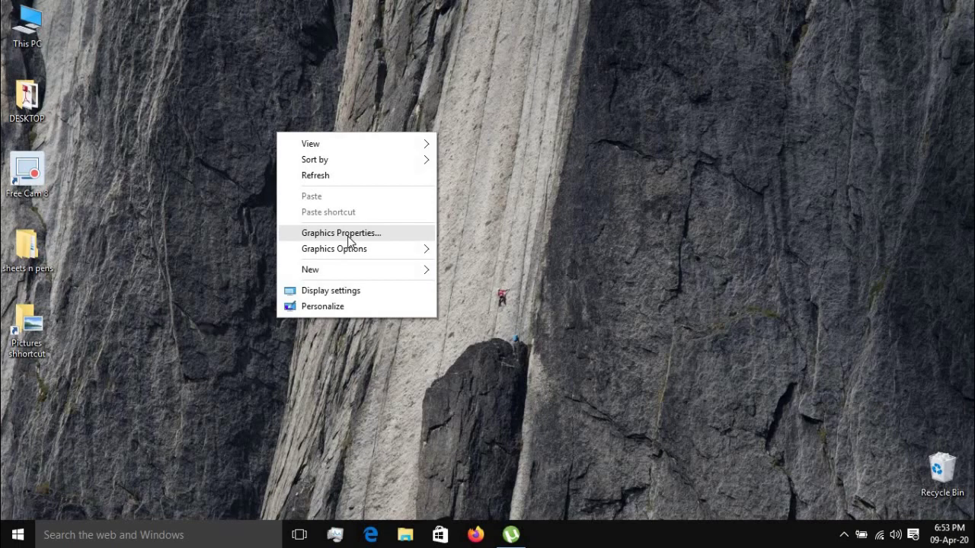
{"action": "mouse_move", "coordinate": [362, 271]}
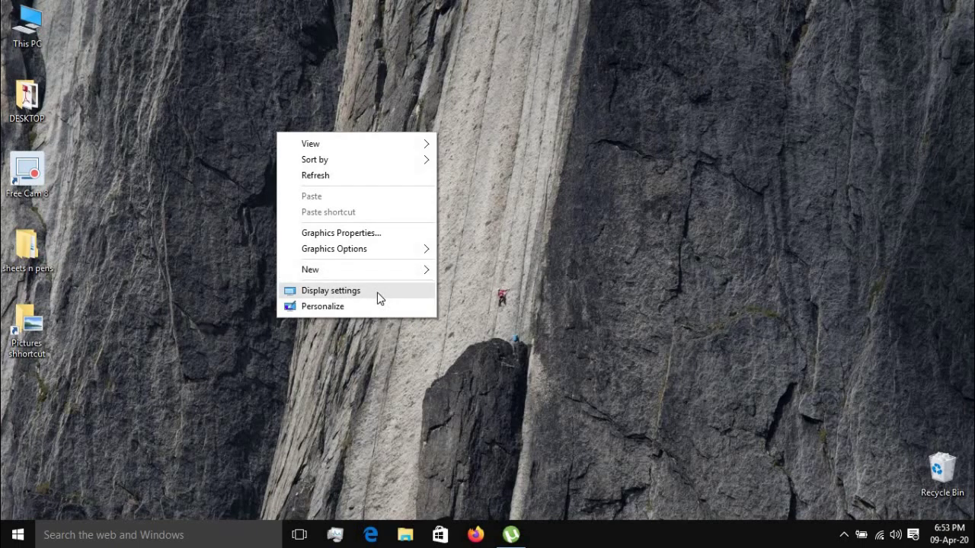
{"action": "left_click", "coordinate": [377, 292]}
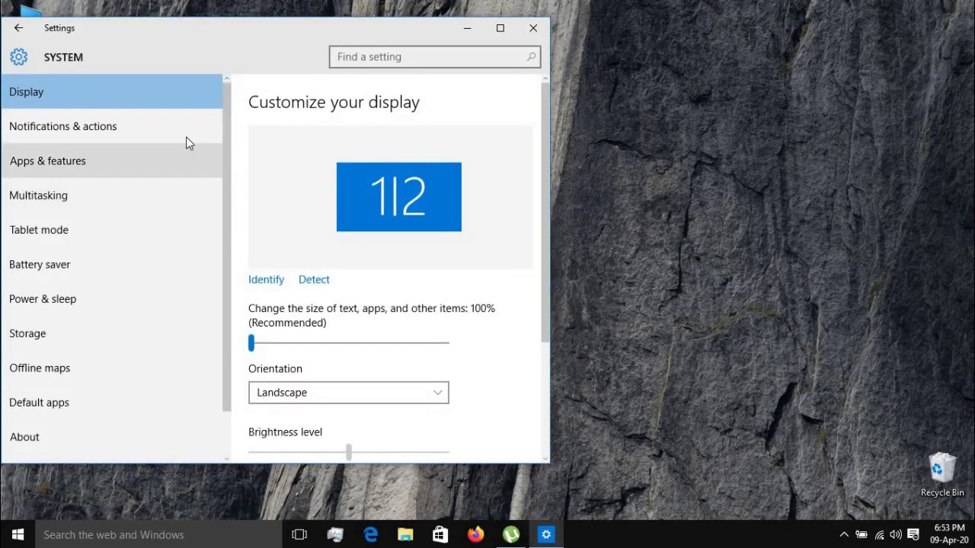
{"action": "scroll", "coordinate": [358, 248], "scroll_direction": "down", "scroll_amount": 1}
{"action": "scroll", "coordinate": [374, 251], "scroll_direction": "down", "scroll_amount": 3}
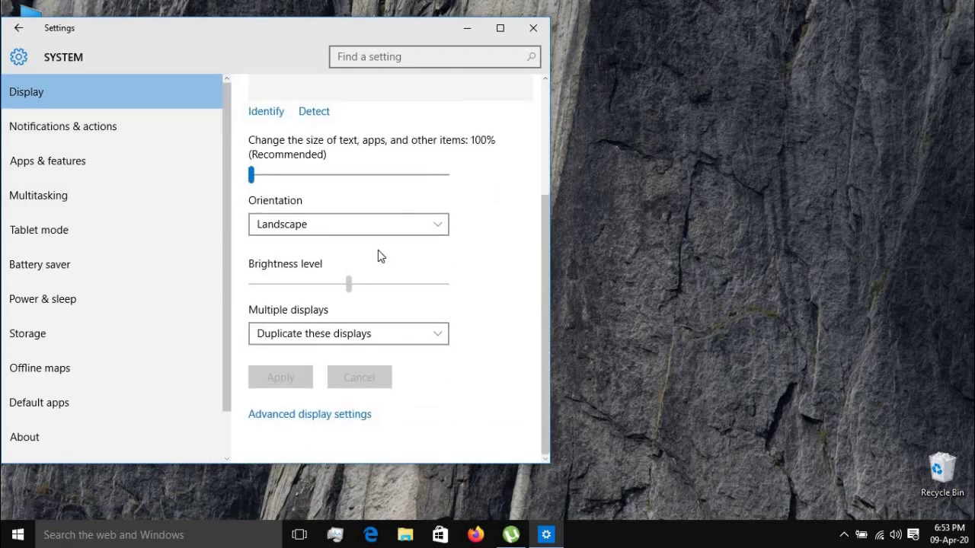
{"action": "scroll", "coordinate": [378, 252], "scroll_direction": "up", "scroll_amount": 3}
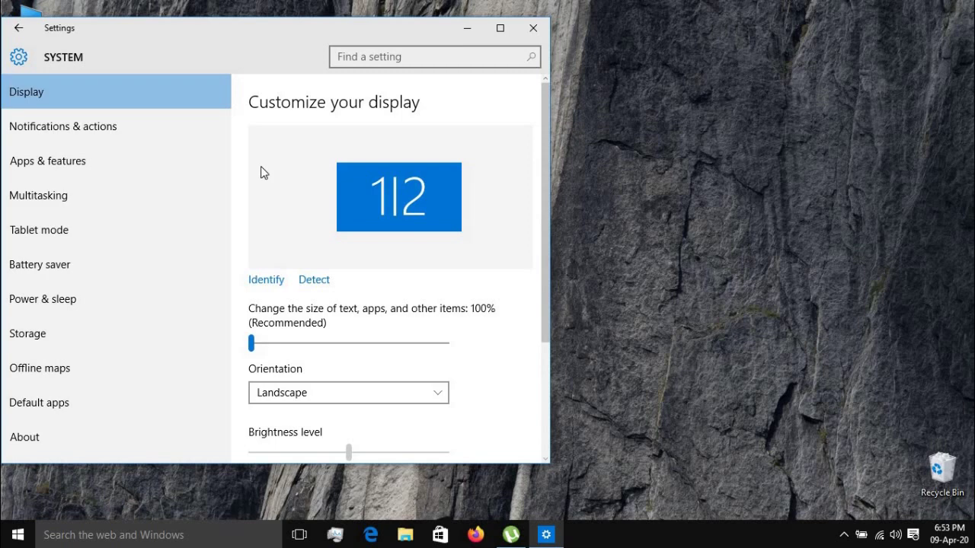
Examine the Notifications & actions, Multitasking and Power & sleep settings, and close Settings
{"action": "left_click", "coordinate": [176, 138]}
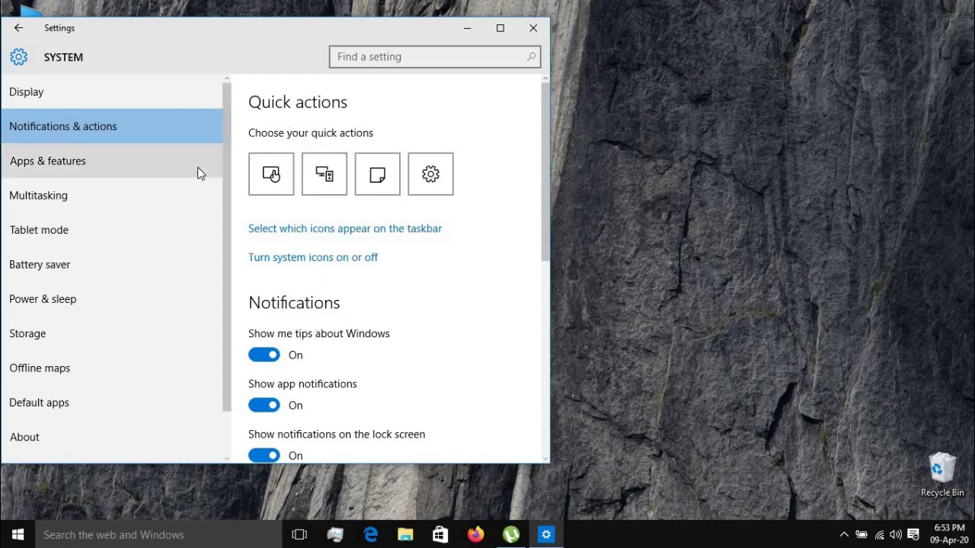
{"action": "left_click", "coordinate": [128, 162]}
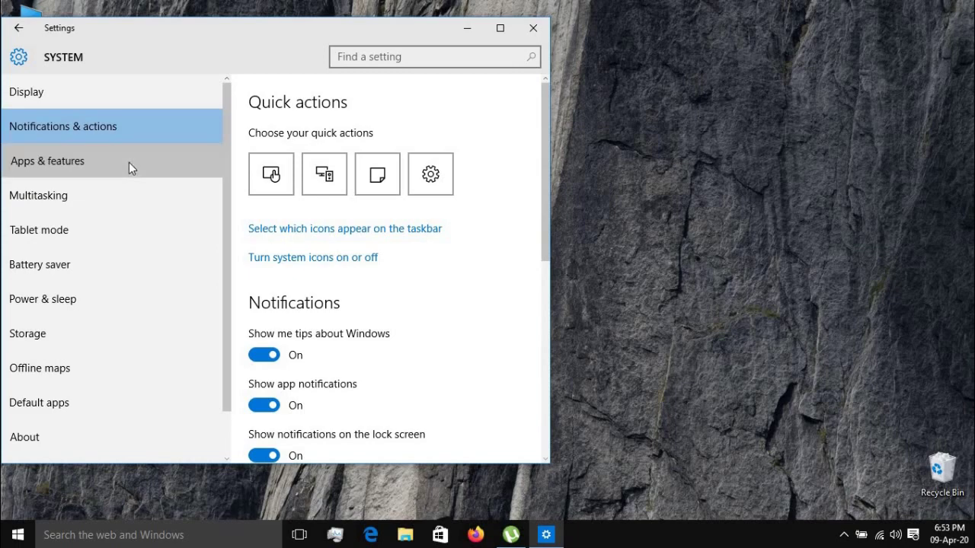
{"action": "left_click", "coordinate": [117, 190]}
{"action": "left_click", "coordinate": [122, 239]}
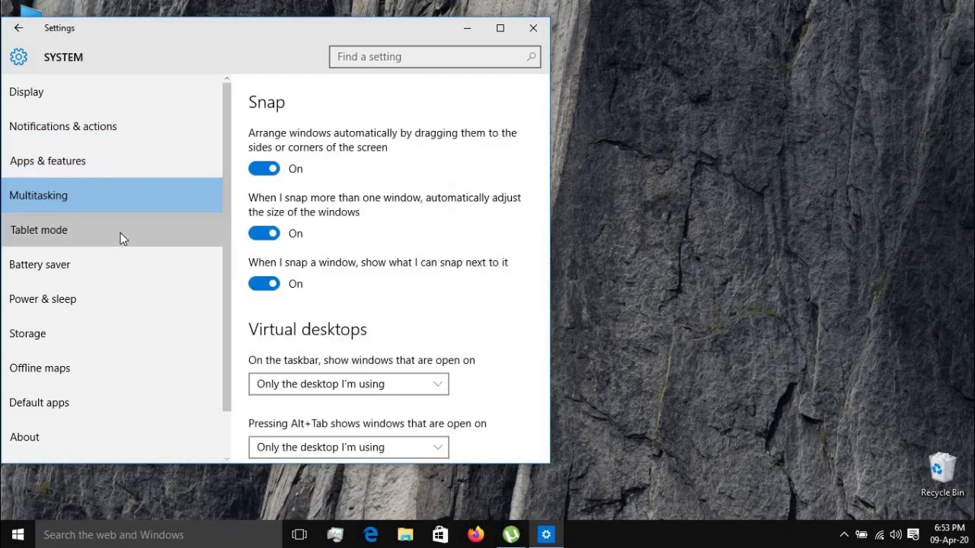
{"action": "left_click", "coordinate": [99, 299]}
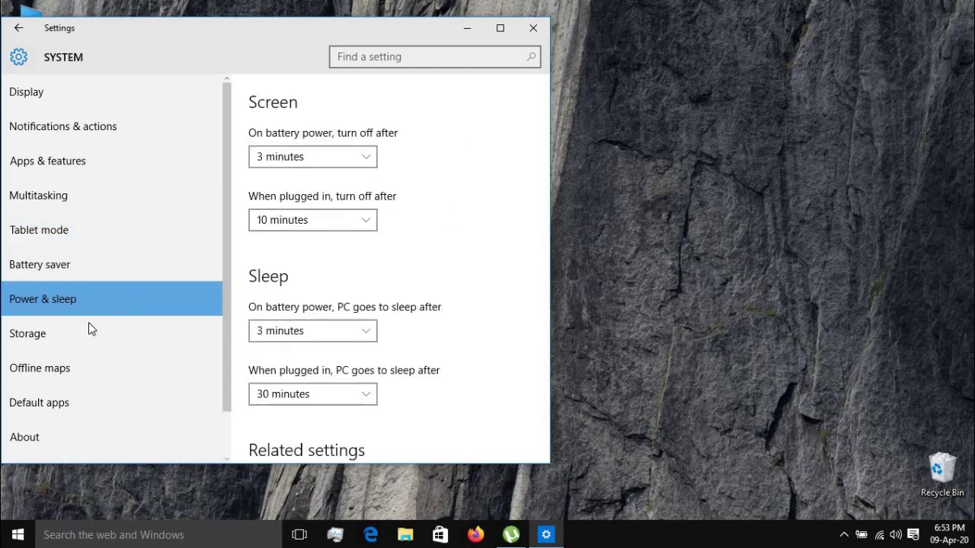
{"action": "scroll", "coordinate": [88, 324], "scroll_direction": "down", "scroll_amount": 1}
{"action": "scroll", "coordinate": [127, 166], "scroll_direction": "up", "scroll_amount": 1}
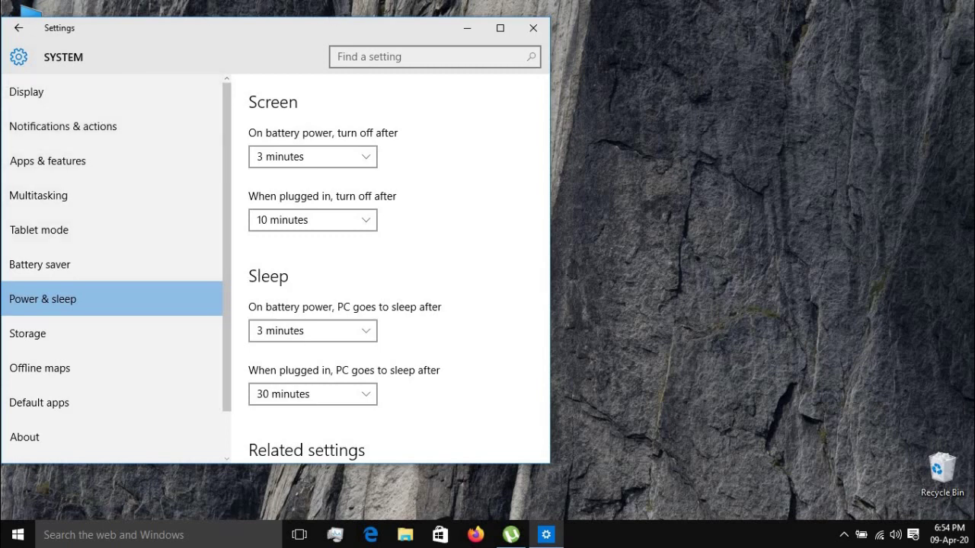
{"action": "left_click", "coordinate": [531, 30]}
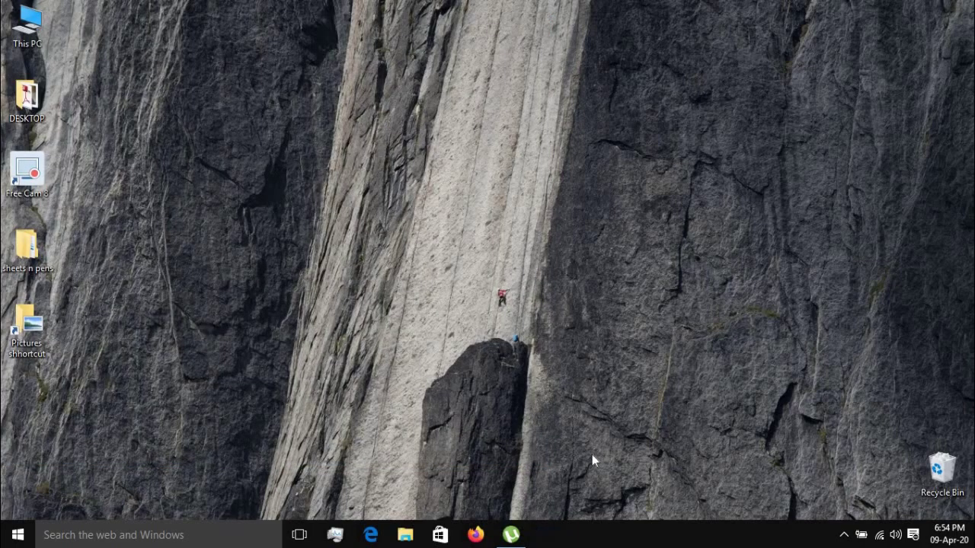
Close the running torrent application
{"action": "right_click", "coordinate": [511, 536]}
{"action": "left_click", "coordinate": [476, 515]}
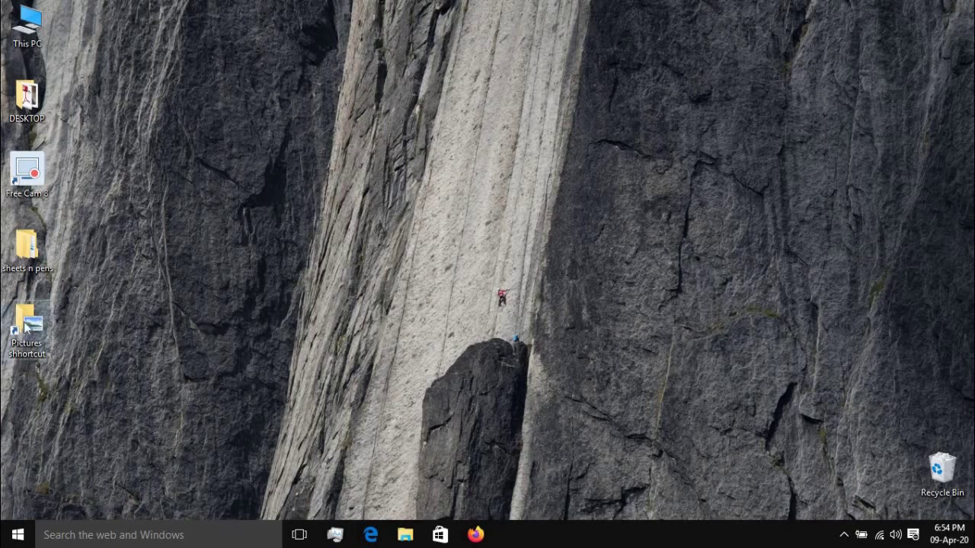
{"action": "left_click_drag", "start_coordinate": [26, 328], "coordinate": [453, 209]}
{"action": "left_click_drag", "start_coordinate": [2, 438], "coordinate": [6, 431]}
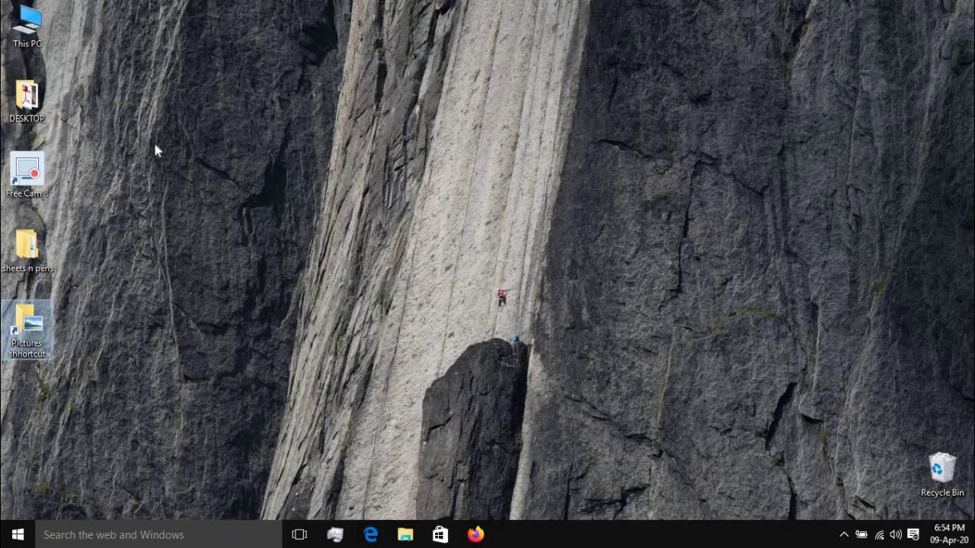
Try out the offered pictures as desktop background, keep the blue Windows logo picture, and close the personalization settings
{"action": "right_click", "coordinate": [157, 148]}
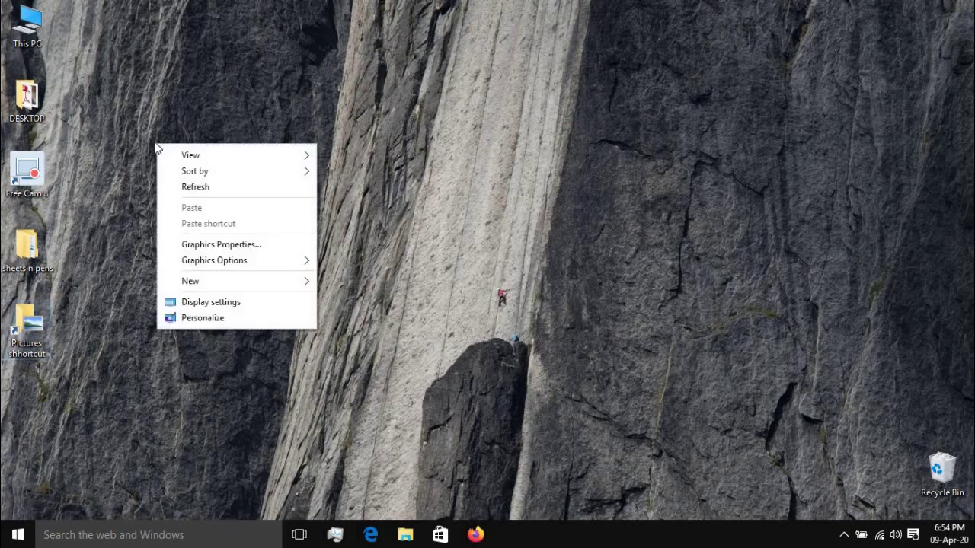
{"action": "left_click", "coordinate": [199, 317]}
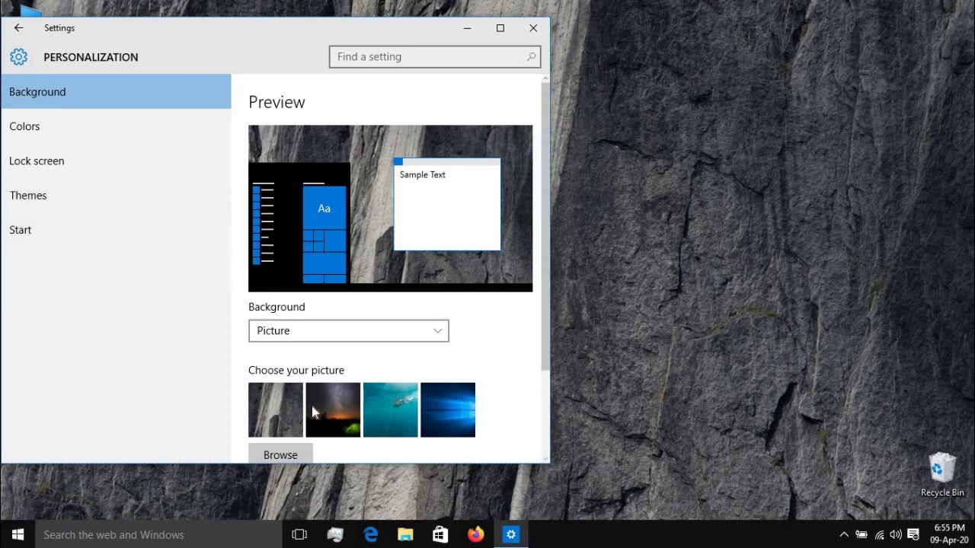
{"action": "left_click", "coordinate": [436, 408]}
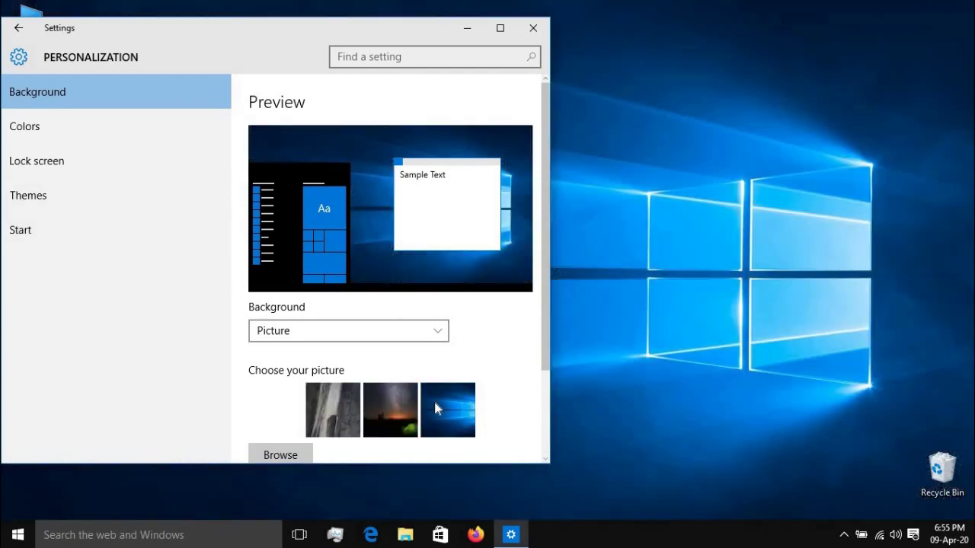
{"action": "left_click", "coordinate": [407, 422]}
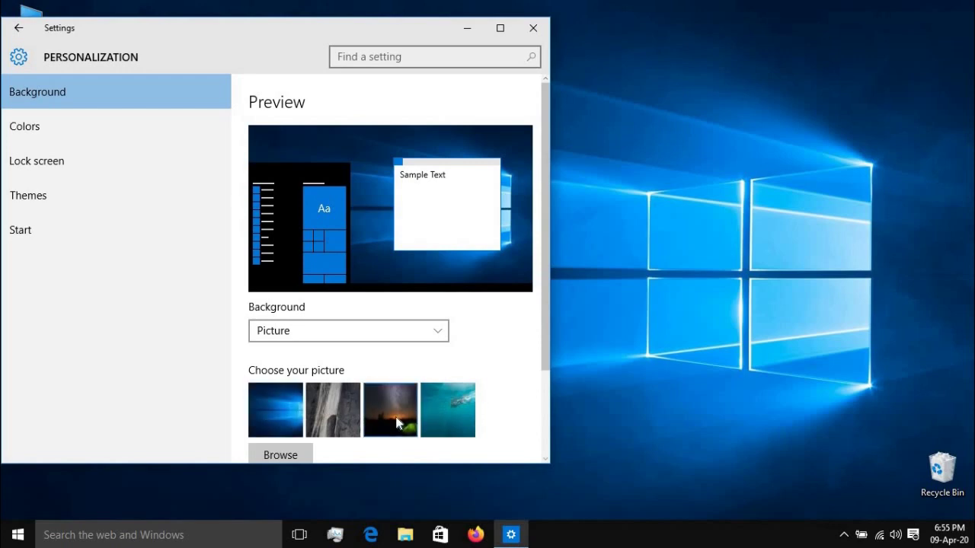
{"action": "left_click", "coordinate": [337, 410]}
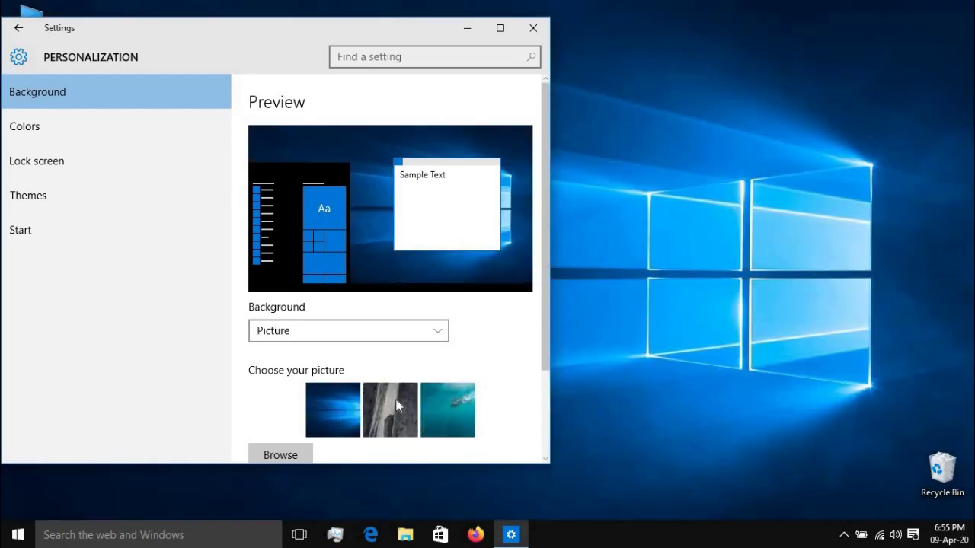
{"action": "left_click", "coordinate": [448, 402]}
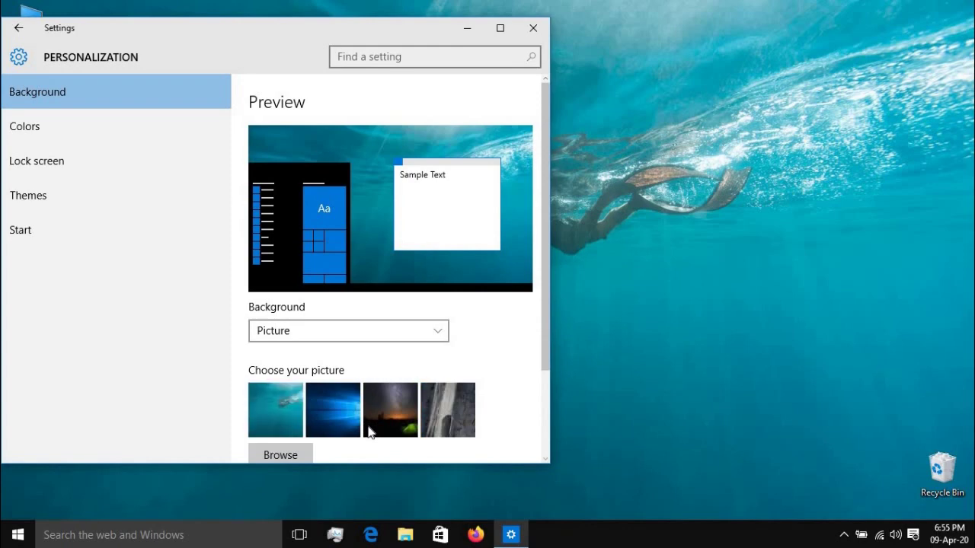
{"action": "left_click", "coordinate": [369, 425]}
{"action": "left_click", "coordinate": [384, 395]}
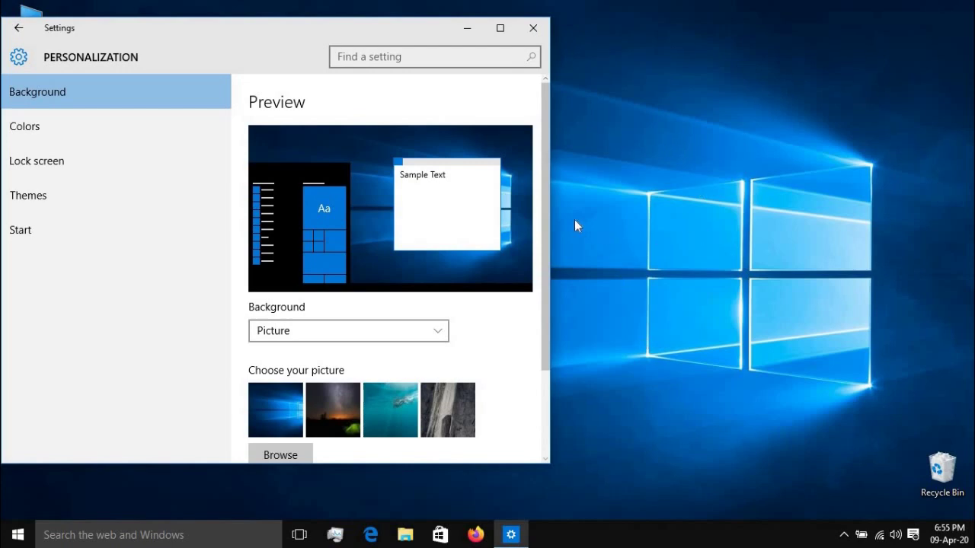
{"action": "scroll", "coordinate": [398, 253], "scroll_direction": "down", "scroll_amount": 3}
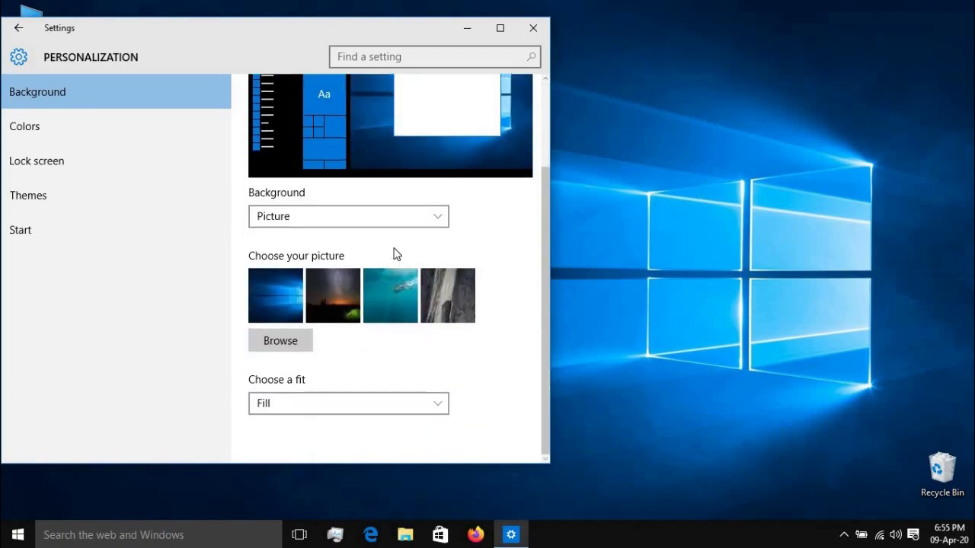
{"action": "left_click", "coordinate": [531, 29]}
Refresh the desktop several times, dismissing the Windows search in between
{"action": "right_click", "coordinate": [178, 75]}
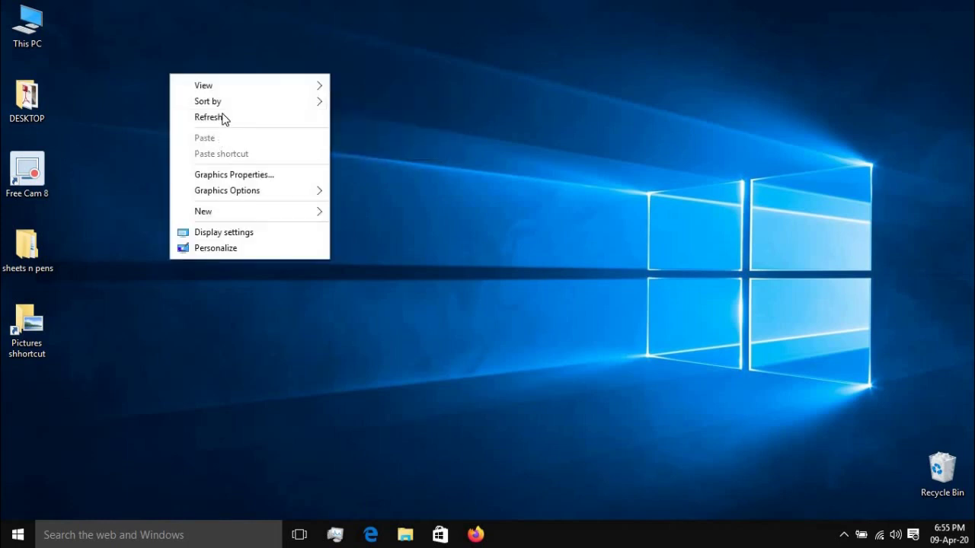
{"action": "left_click", "coordinate": [220, 118]}
{"action": "right_click", "coordinate": [178, 75]}
{"action": "left_click", "coordinate": [221, 120]}
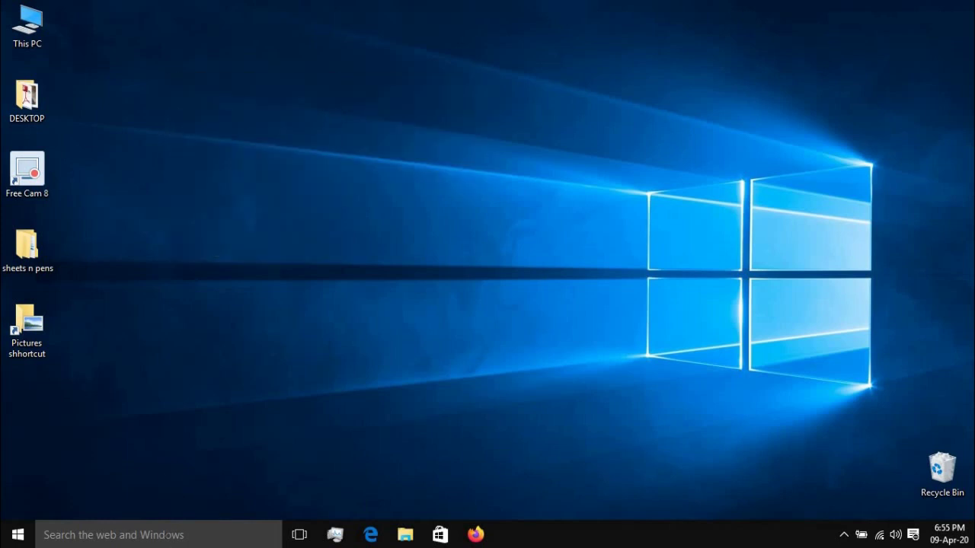
{"action": "left_click", "coordinate": [170, 534]}
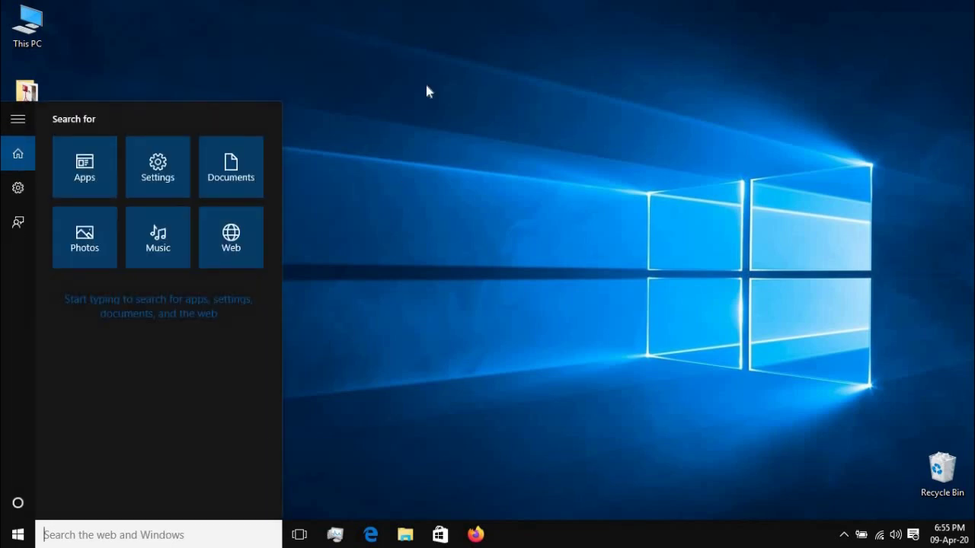
{"action": "left_click", "coordinate": [425, 86]}
{"action": "right_click", "coordinate": [346, 90]}
{"action": "left_click", "coordinate": [386, 128]}
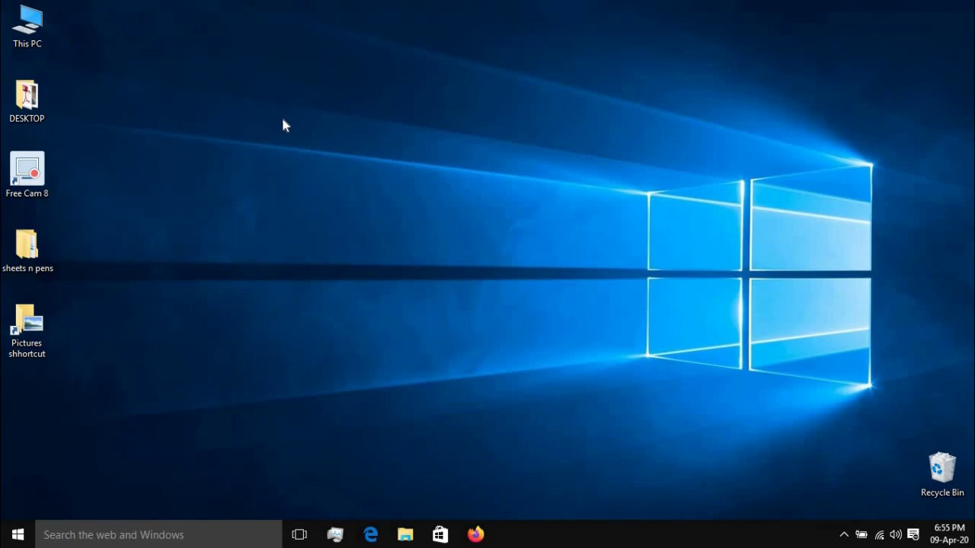
Examine the folders and shortcuts on the desktop, including the details of DESKTOP and Free Cam 8
{"action": "key", "text": "s"}
{"action": "key", "text": "space"}
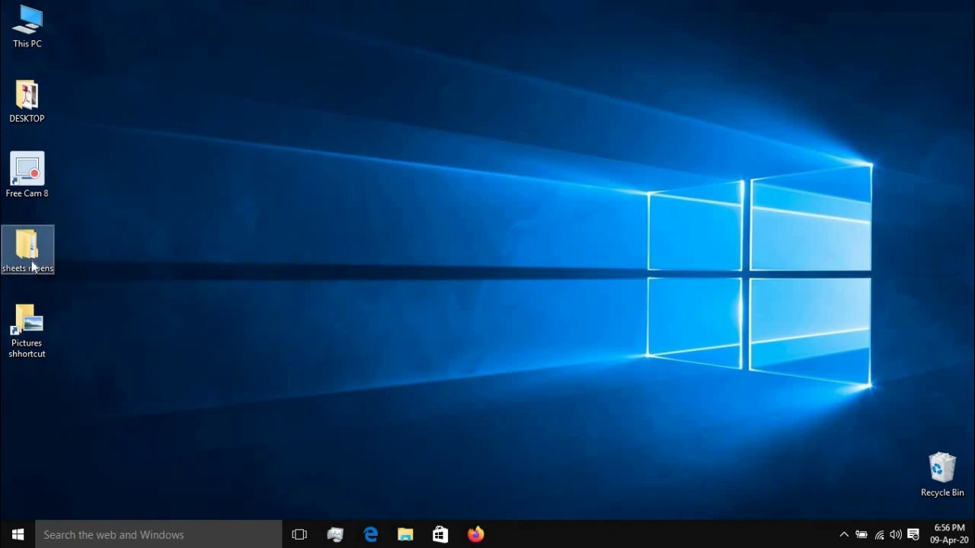
{"action": "mouse_move", "coordinate": [55, 255]}
{"action": "left_click", "coordinate": [29, 323], "text": "ctrl"}
{"action": "key", "text": "d"}
{"action": "mouse_move", "coordinate": [36, 120]}
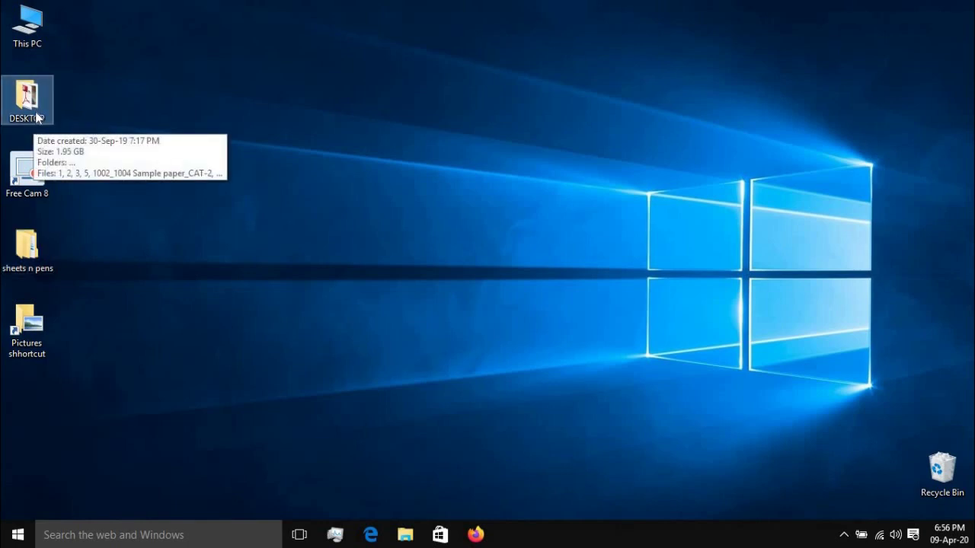
{"action": "left_click", "coordinate": [43, 190]}
{"action": "mouse_move", "coordinate": [41, 200]}
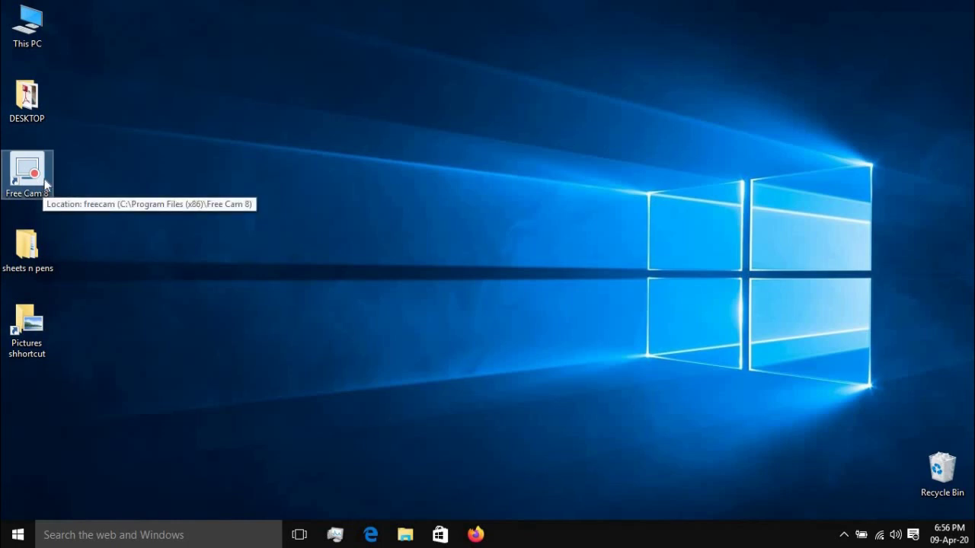
Move the Pictures shhortcut from the desktop into the Recycle Bin
{"action": "left_click", "coordinate": [10, 357]}
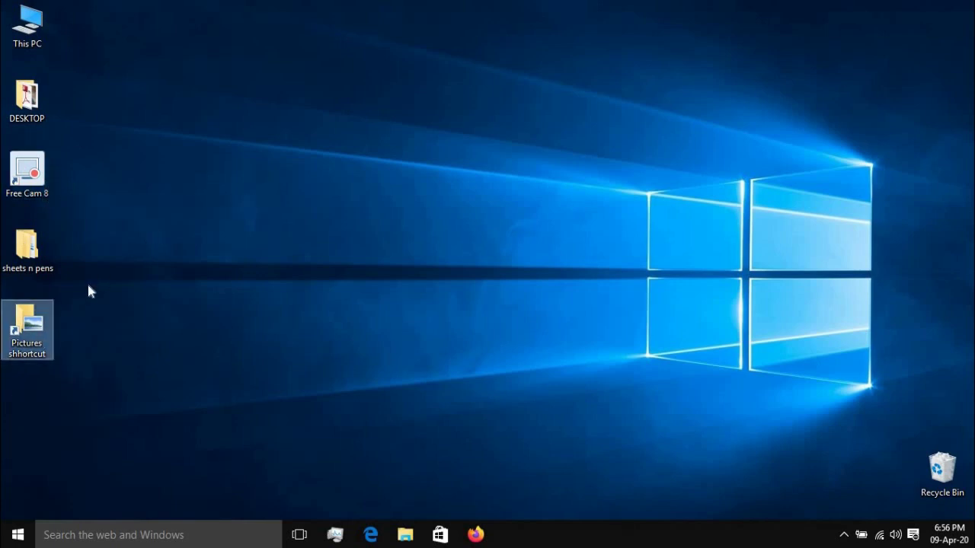
{"action": "left_click_drag", "start_coordinate": [14, 326], "coordinate": [401, 273]}
{"action": "left_click_drag", "start_coordinate": [396, 354], "coordinate": [941, 473]}
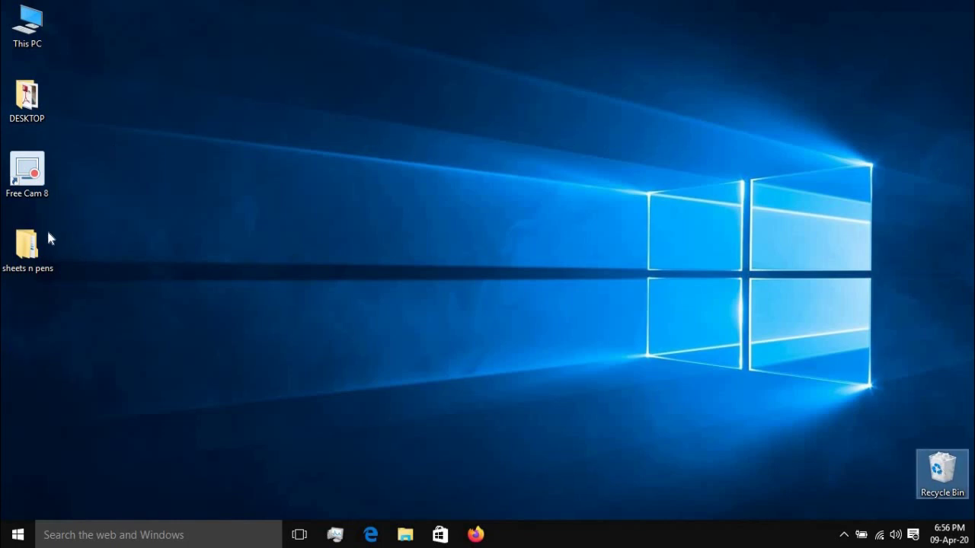
Delete the Free Cam 8 shortcut and move the sheets n pens folder up directly below the DESKTOP folder
{"action": "right_click", "coordinate": [31, 170]}
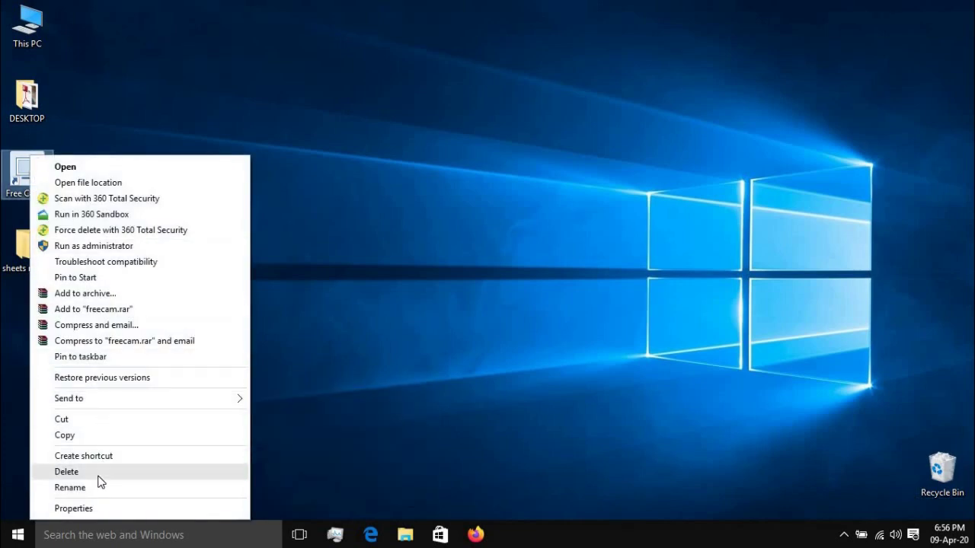
{"action": "left_click", "coordinate": [66, 472]}
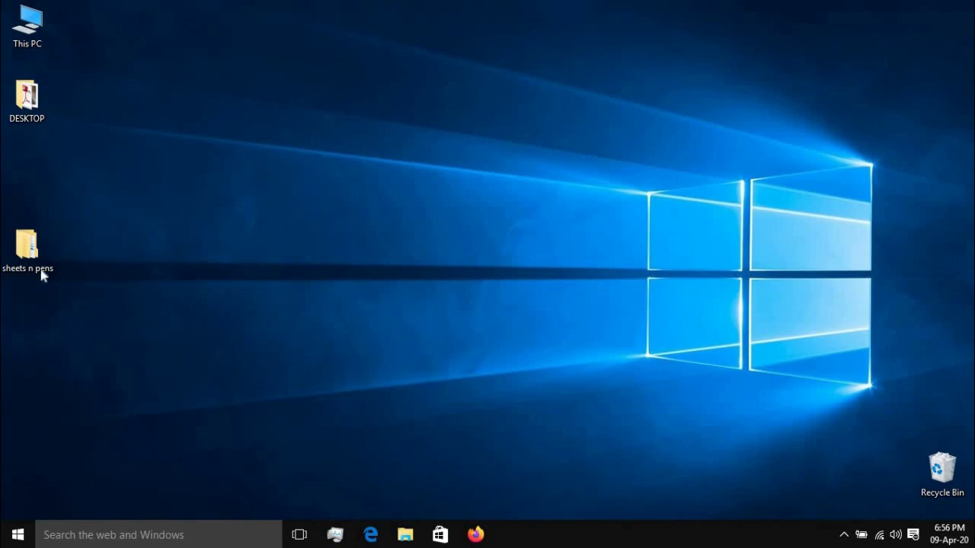
{"action": "left_click_drag", "start_coordinate": [42, 276], "coordinate": [46, 191]}
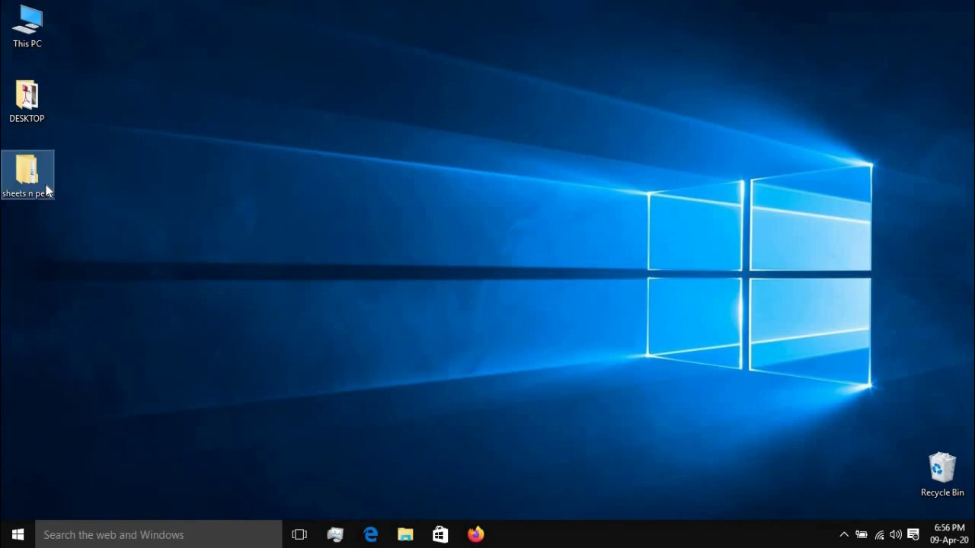
Refresh the desktop a couple of times
{"action": "right_click", "coordinate": [210, 53]}
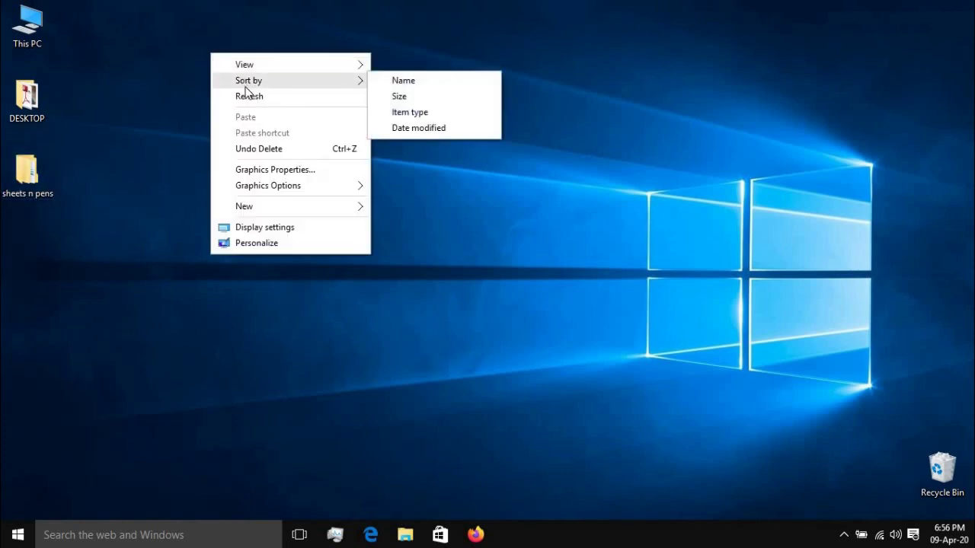
{"action": "left_click", "coordinate": [252, 97]}
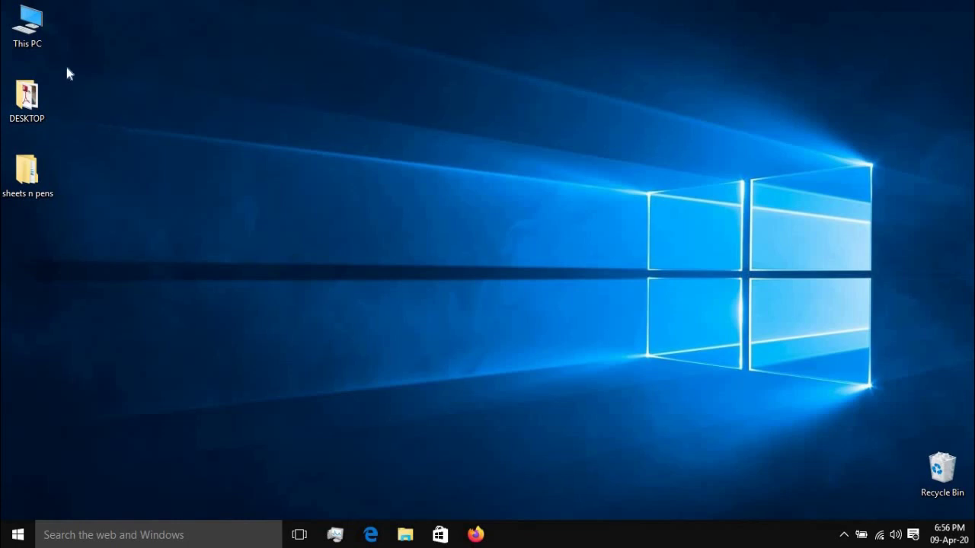
{"action": "right_click", "coordinate": [65, 135]}
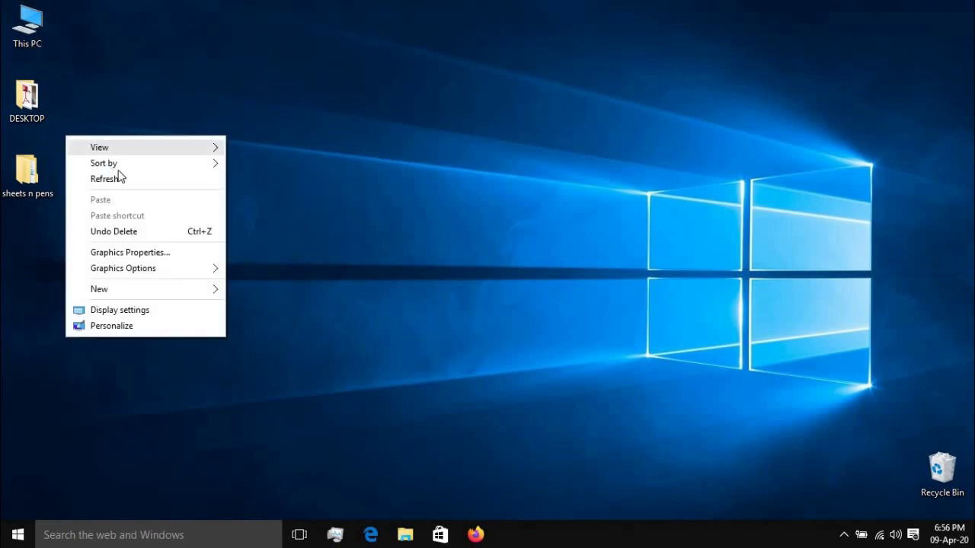
{"action": "left_click", "coordinate": [251, 138]}
{"action": "right_click", "coordinate": [489, 99]}
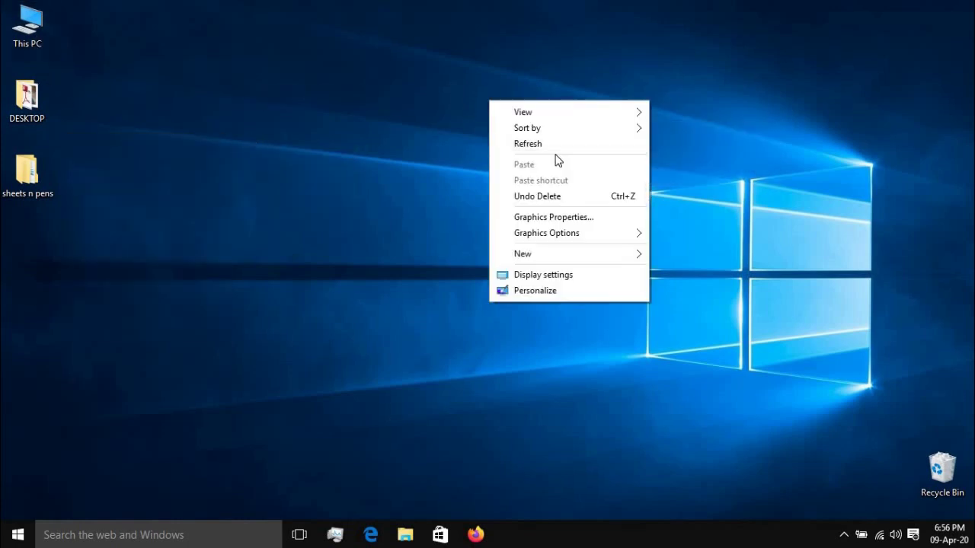
{"action": "left_click", "coordinate": [560, 149]}
{"action": "right_click", "coordinate": [319, 102]}
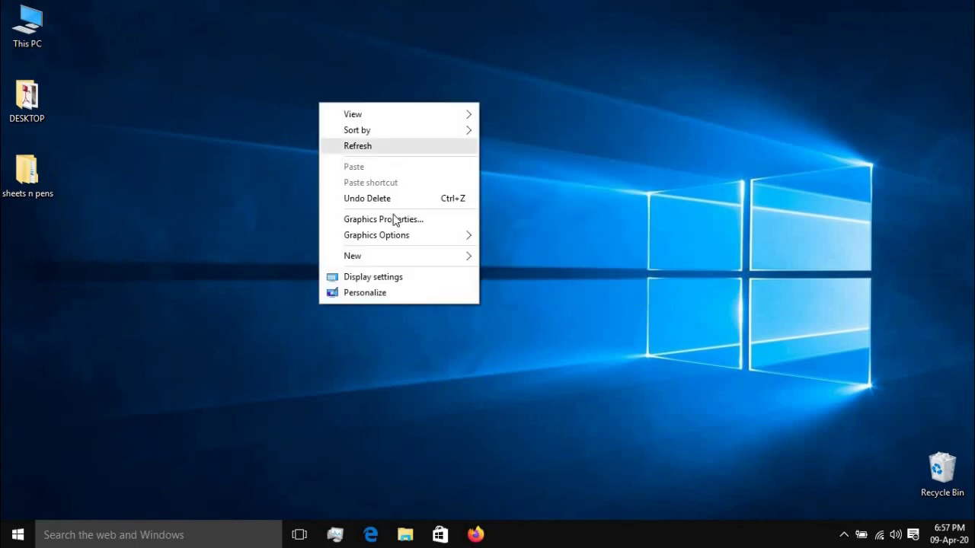
{"action": "left_click", "coordinate": [39, 190]}
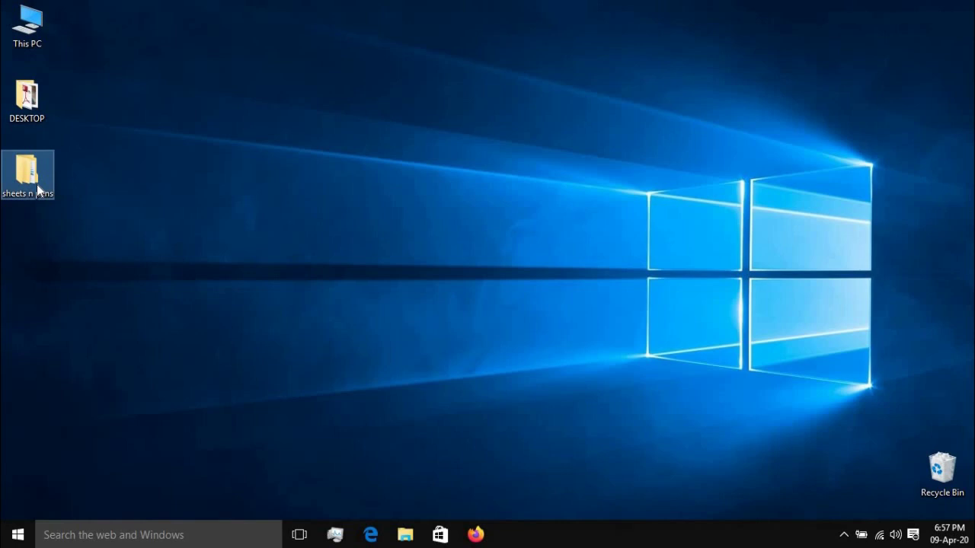
{"action": "right_click", "coordinate": [38, 190]}
{"action": "left_click", "coordinate": [185, 91]}
{"action": "left_click", "coordinate": [63, 192]}
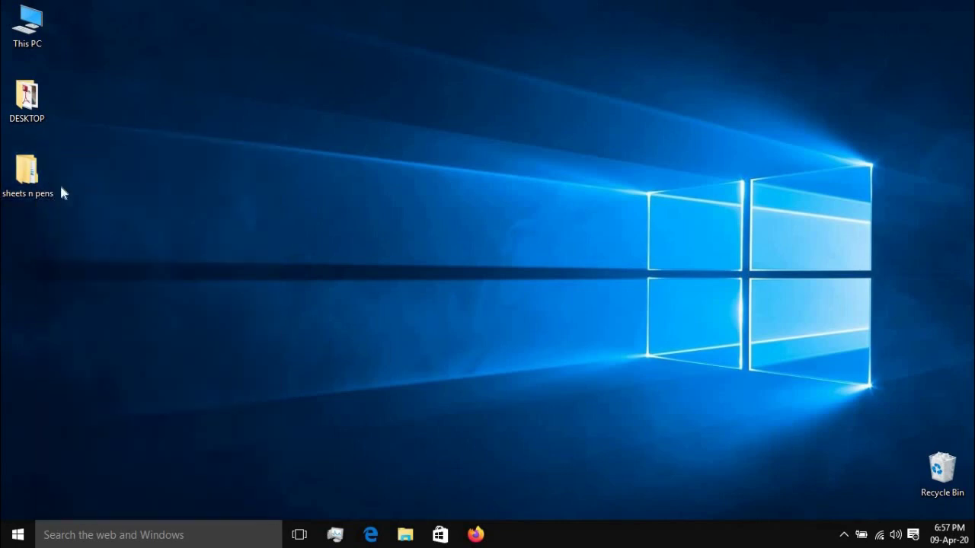
View the details of the sheets n pens folder, look inside it and its windows 10 subfolder, and close the window
{"action": "mouse_move", "coordinate": [11, 189]}
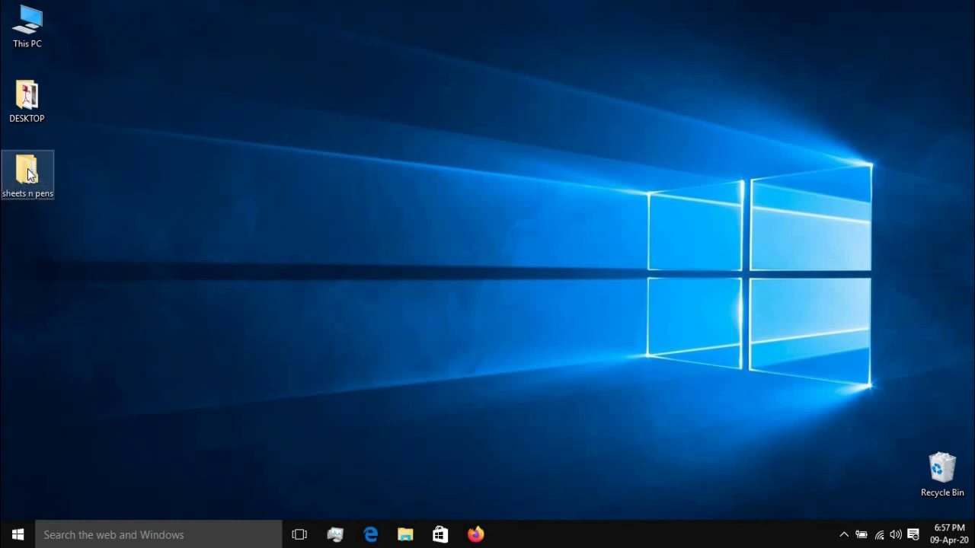
{"action": "mouse_move", "coordinate": [28, 169]}
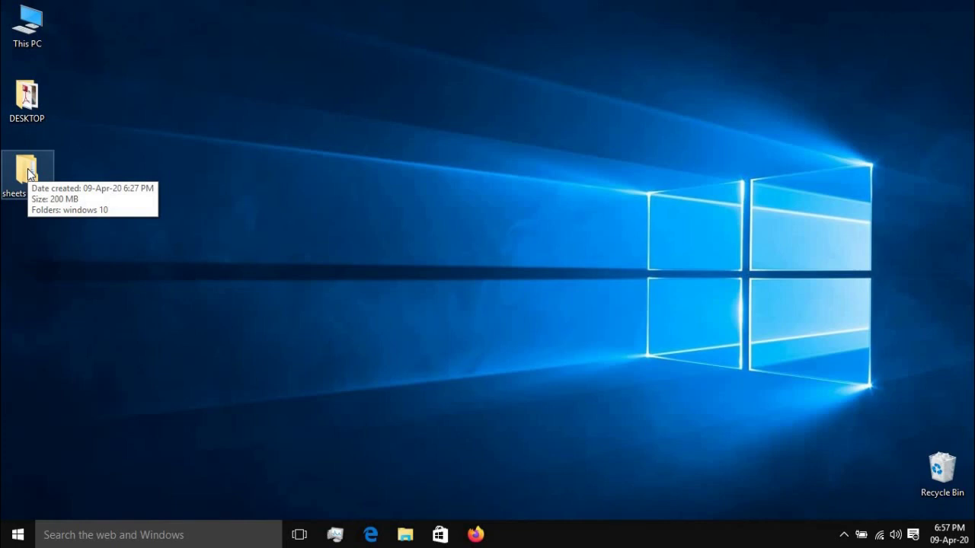
{"action": "double_click", "coordinate": [27, 173]}
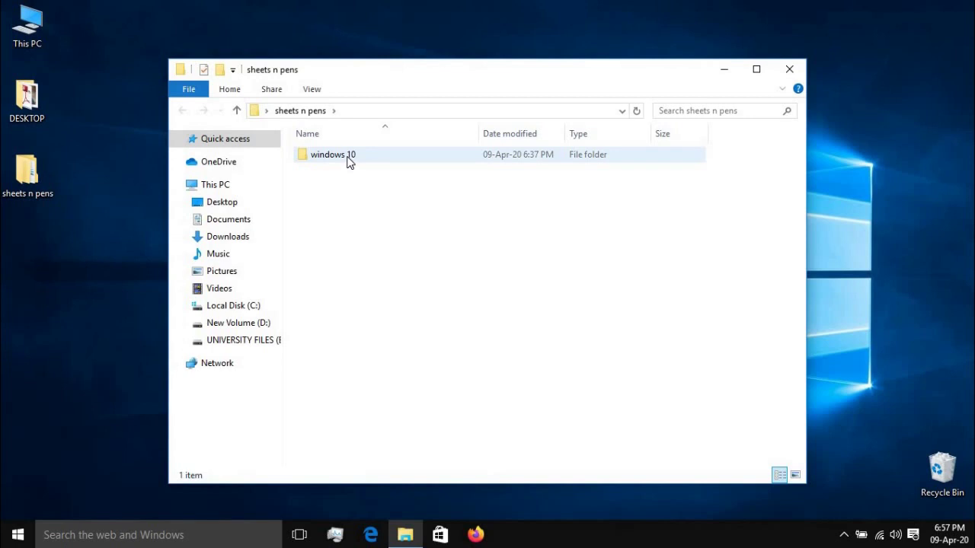
{"action": "double_click", "coordinate": [349, 156]}
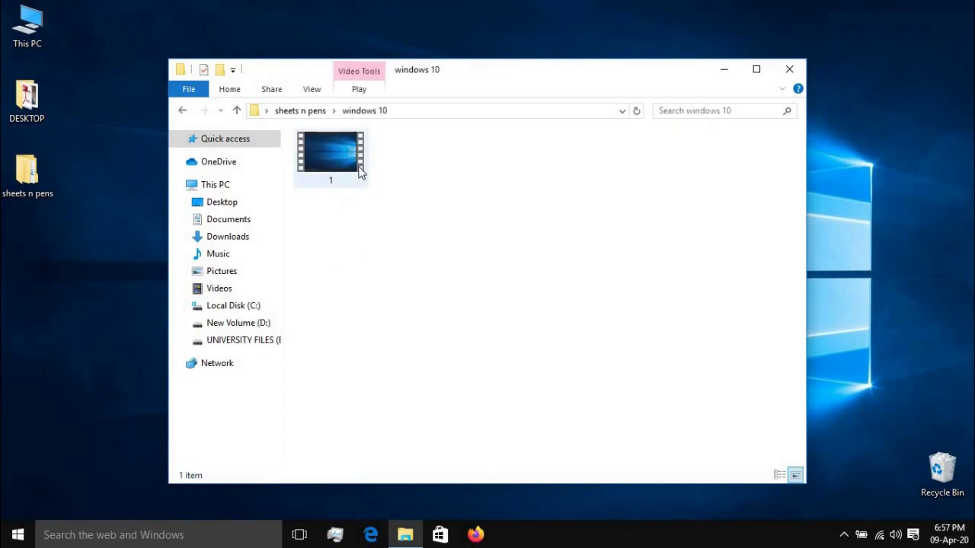
{"action": "left_click", "coordinate": [791, 70]}
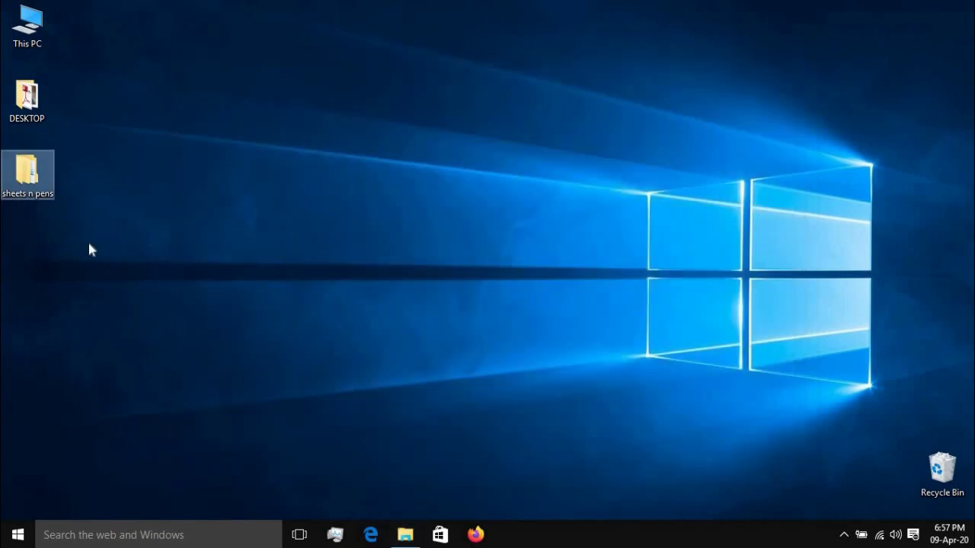
Open and close the sheets n pens folder, and pin it to Quick access
{"action": "right_click", "coordinate": [20, 175]}
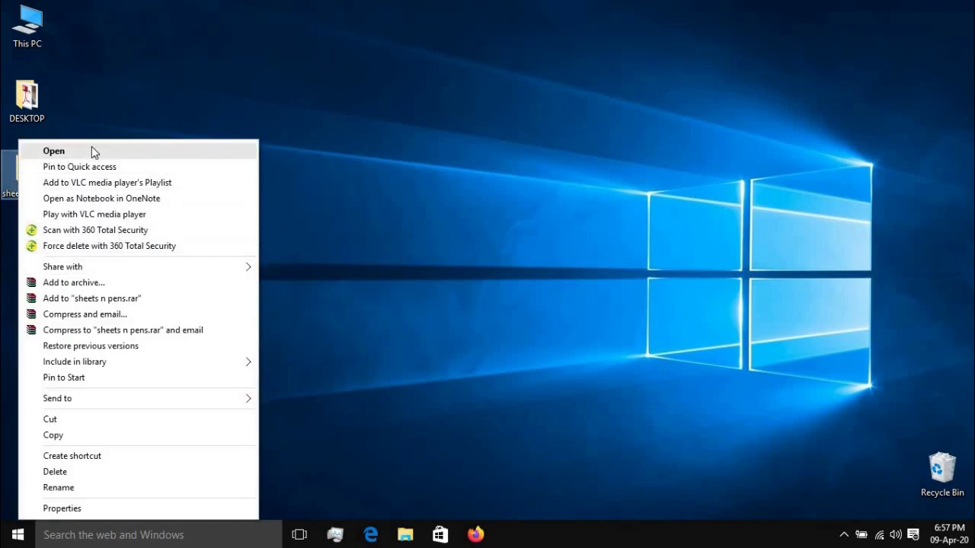
{"action": "left_click", "coordinate": [92, 150]}
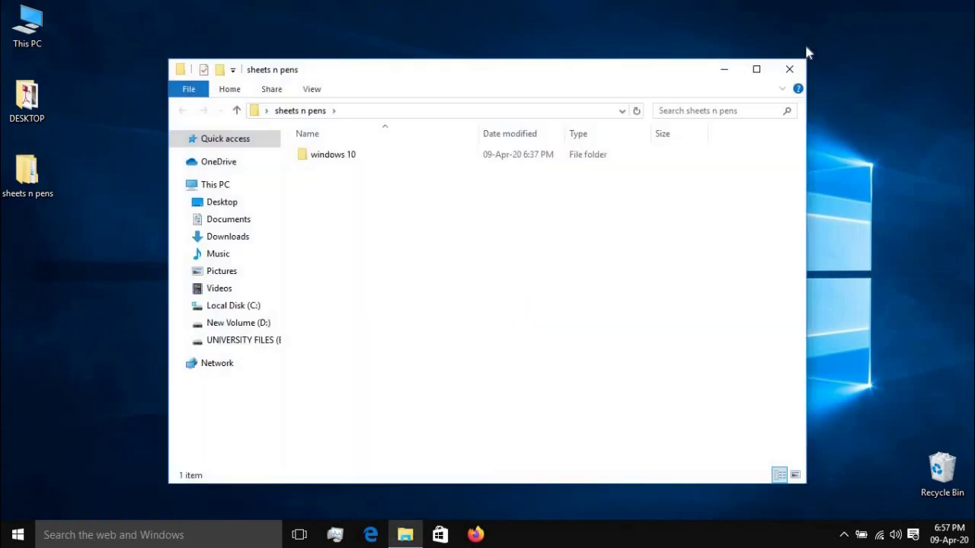
{"action": "left_click", "coordinate": [799, 69]}
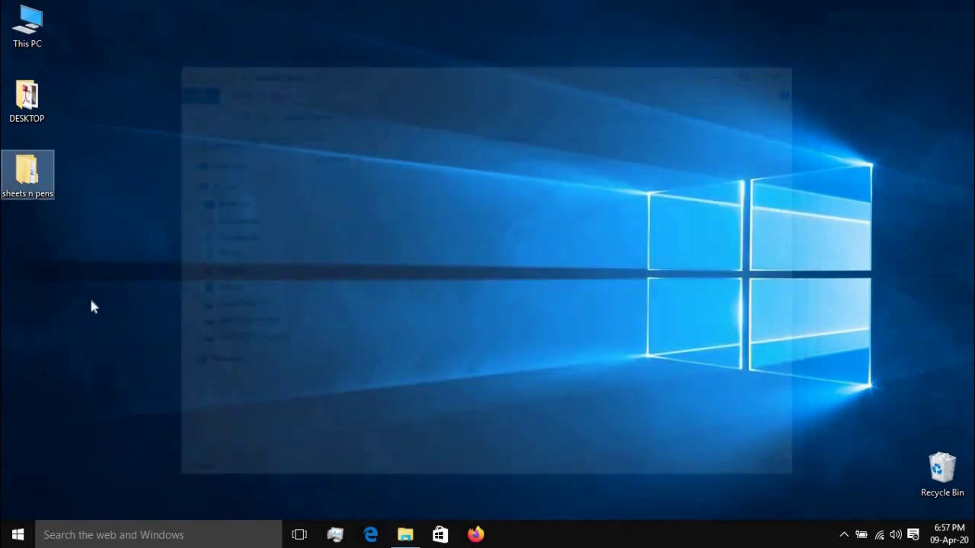
{"action": "right_click", "coordinate": [47, 179]}
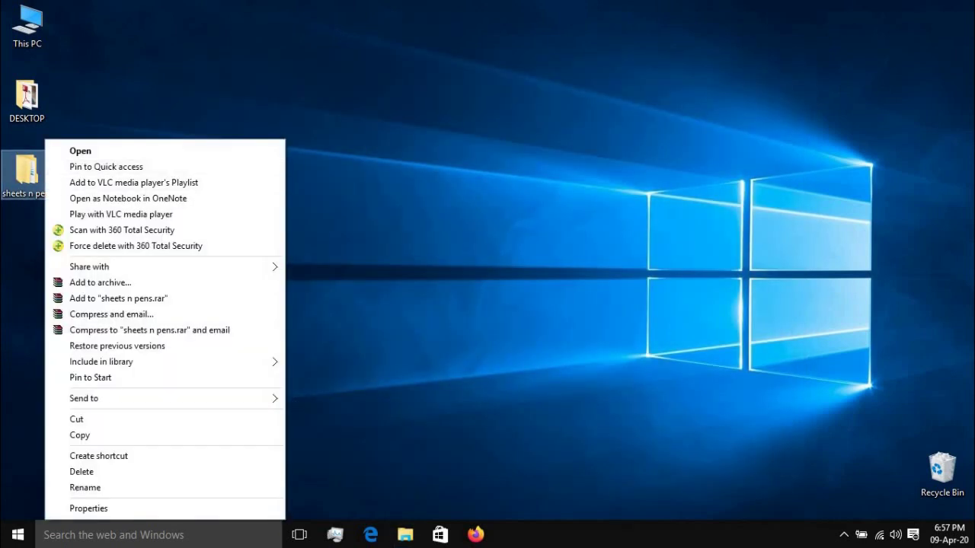
{"action": "left_click", "coordinate": [157, 168]}
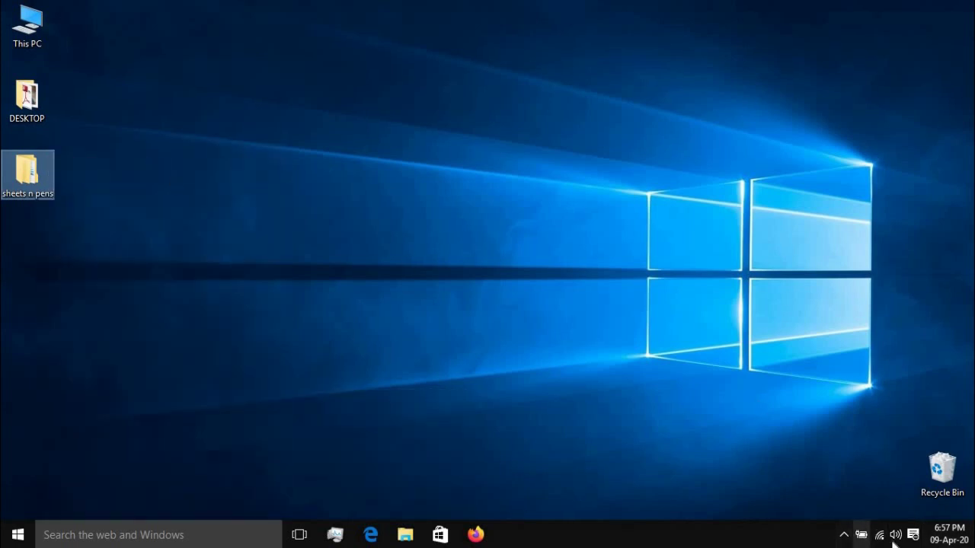
Look at the hidden system tray icons and the notification centre, and dismiss them
{"action": "left_click", "coordinate": [844, 534]}
{"action": "left_click", "coordinate": [788, 421]}
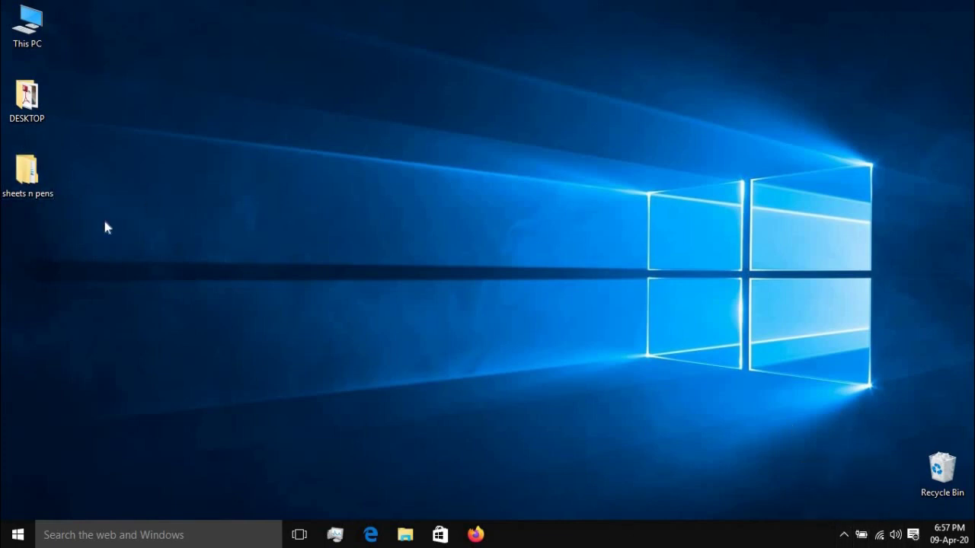
{"action": "left_click", "coordinate": [914, 536]}
{"action": "left_click", "coordinate": [636, 288]}
Cut the sheets n pens folder from the desktop and paste it into the DESKTOP folder
{"action": "right_click", "coordinate": [14, 175]}
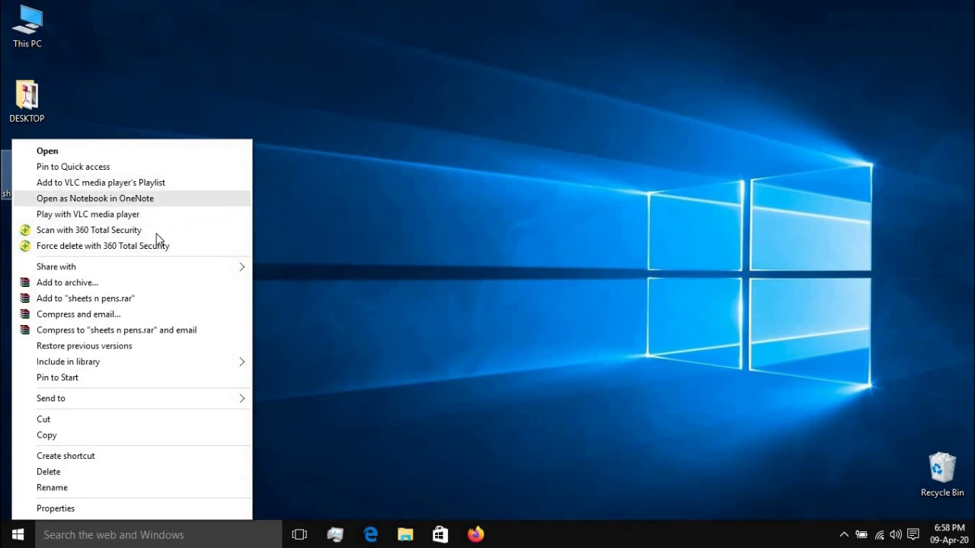
{"action": "mouse_move", "coordinate": [149, 273]}
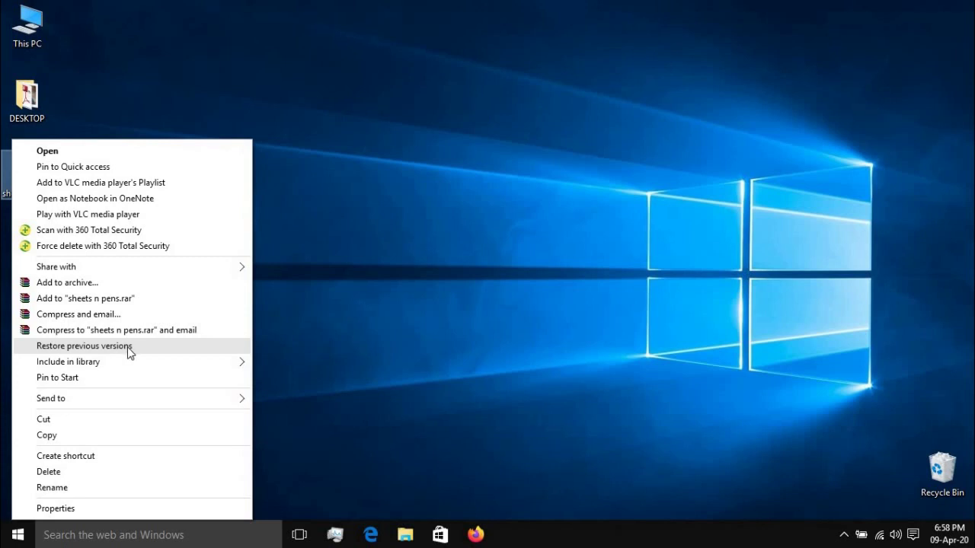
{"action": "mouse_move", "coordinate": [140, 369]}
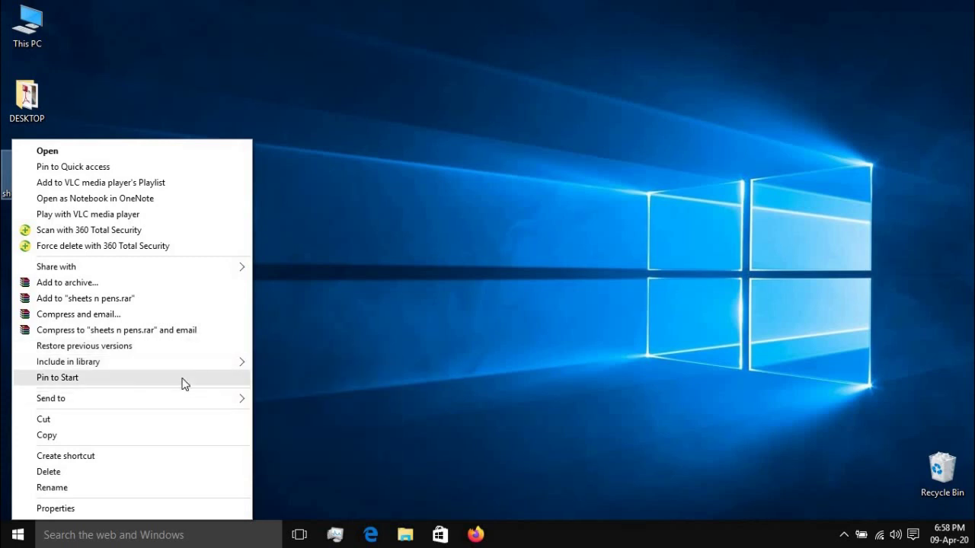
{"action": "mouse_move", "coordinate": [165, 396]}
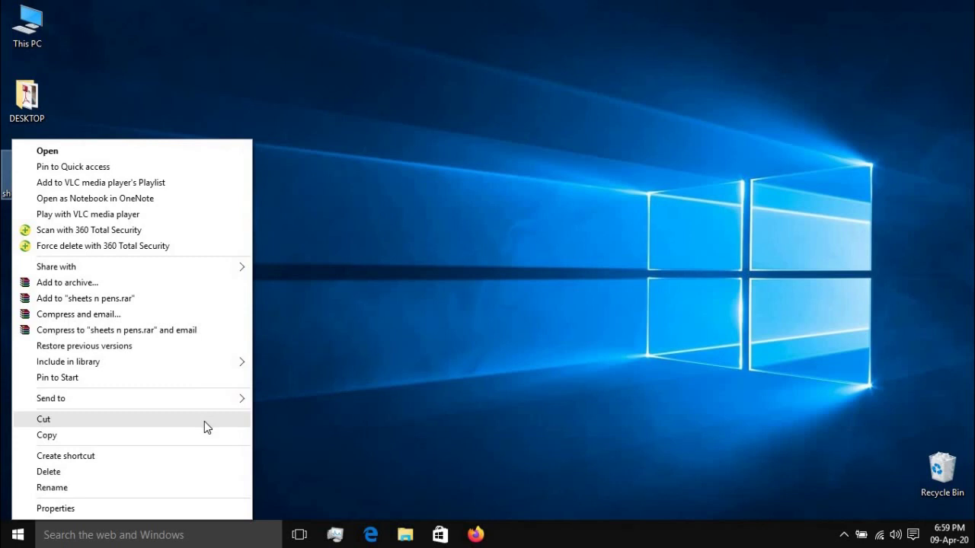
{"action": "left_click", "coordinate": [204, 421]}
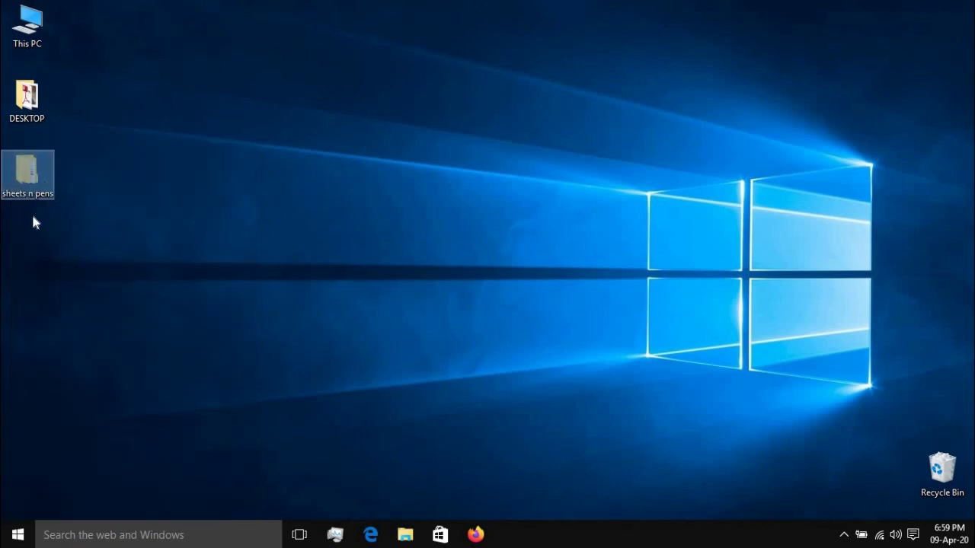
{"action": "left_click", "coordinate": [22, 111]}
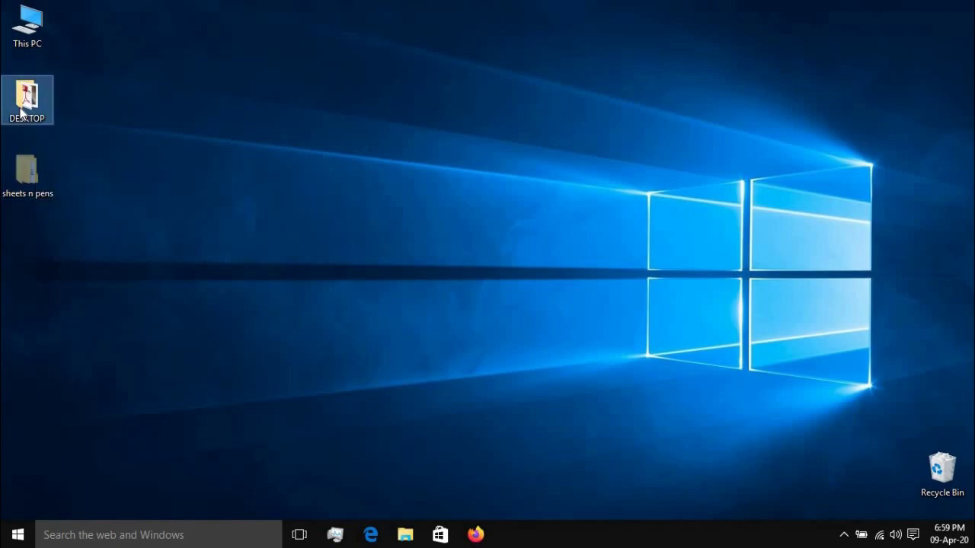
{"action": "double_click", "coordinate": [21, 112]}
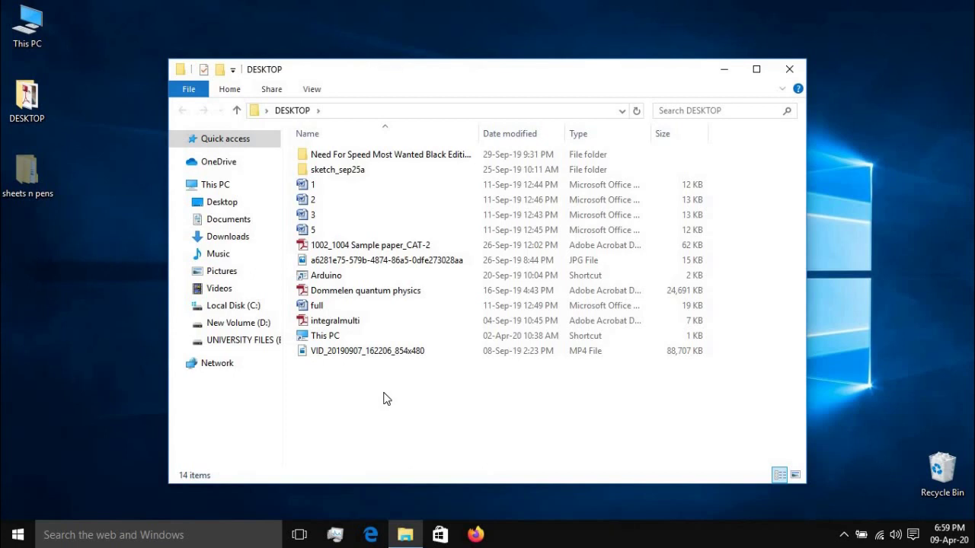
{"action": "right_click", "coordinate": [385, 397]}
{"action": "left_click", "coordinate": [439, 288]}
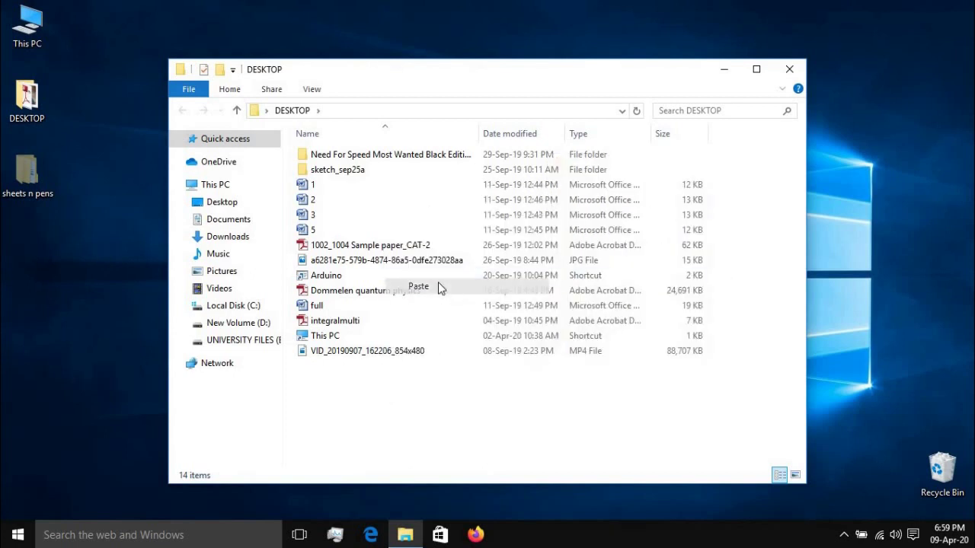
Cut sheets n pens out of the DESKTOP folder, paste it onto the desktop and place it directly below the DESKTOP icon
{"action": "right_click", "coordinate": [115, 224]}
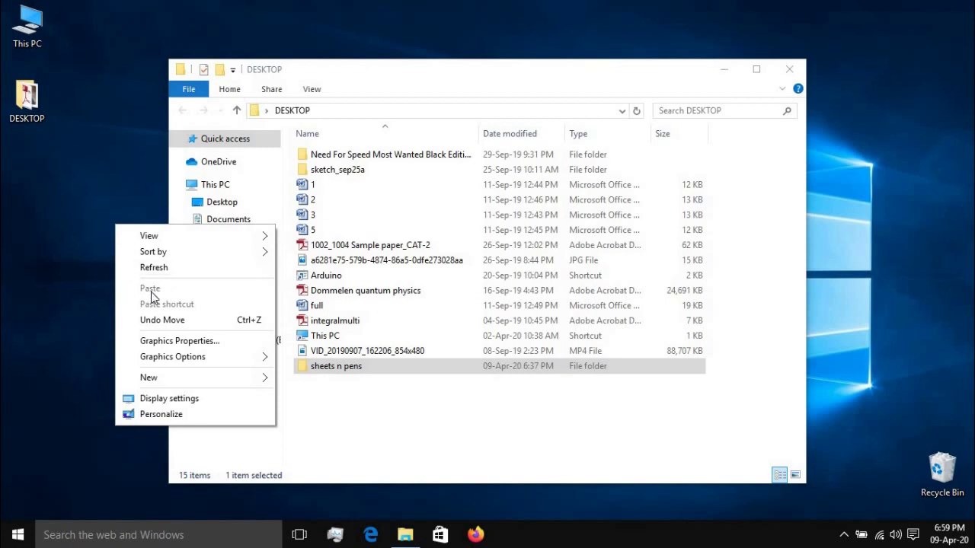
{"action": "left_click", "coordinate": [69, 171]}
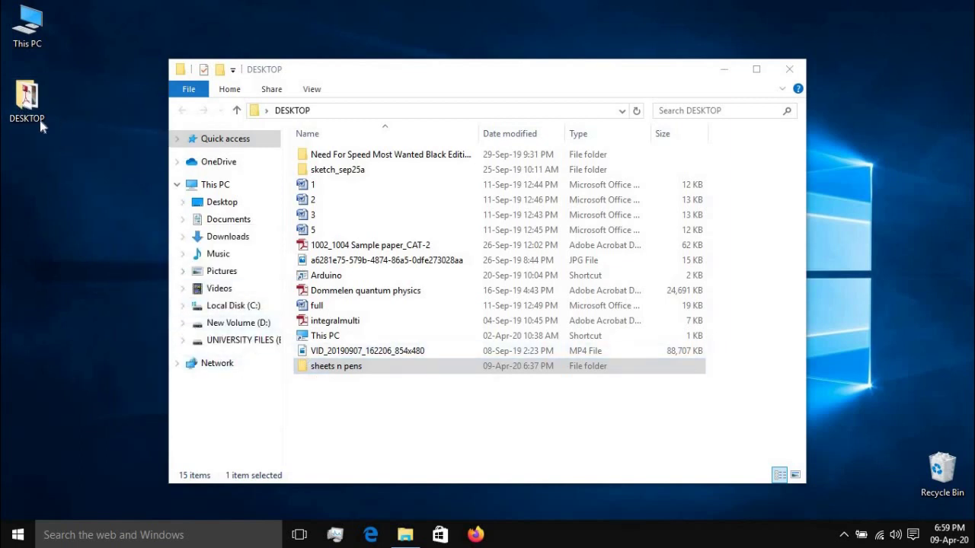
{"action": "right_click", "coordinate": [426, 367]}
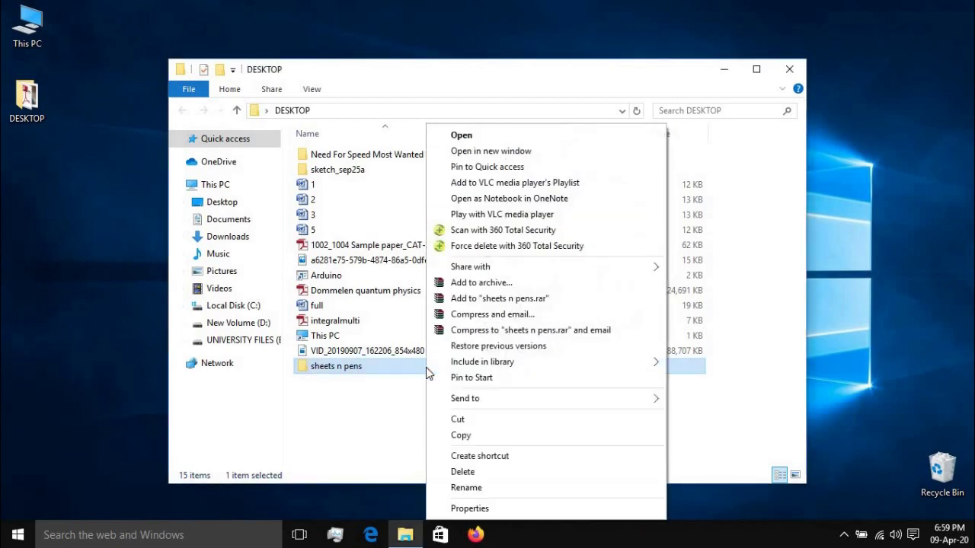
{"action": "left_click", "coordinate": [460, 435]}
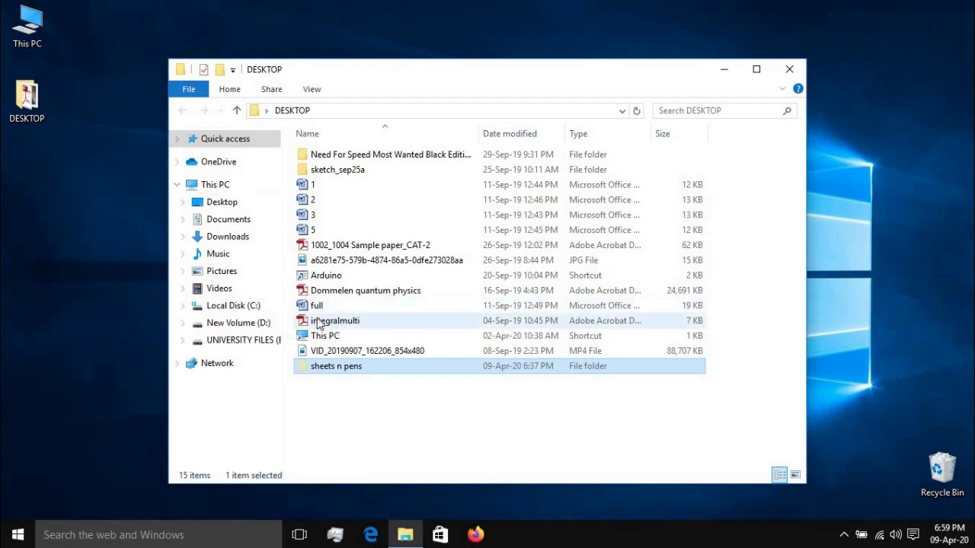
{"action": "right_click", "coordinate": [51, 201]}
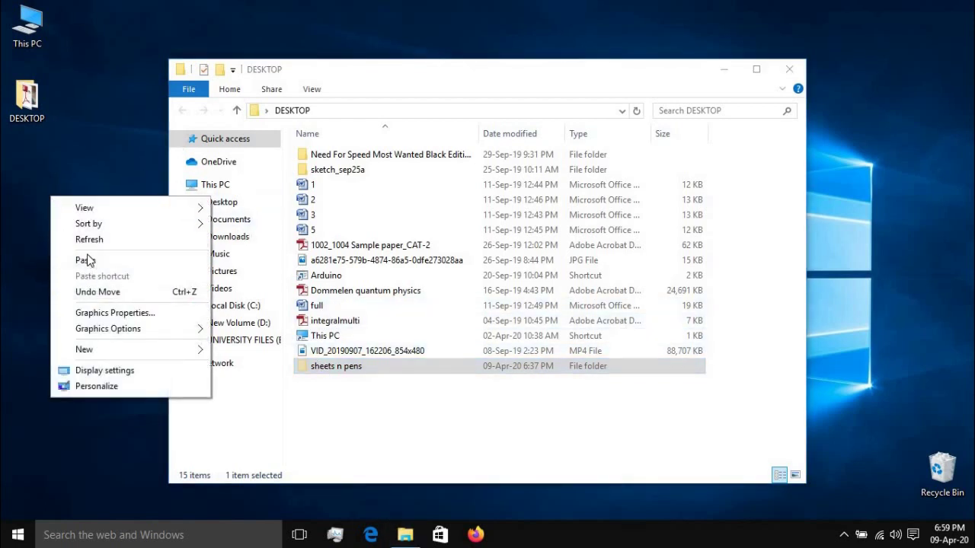
{"action": "left_click", "coordinate": [89, 261]}
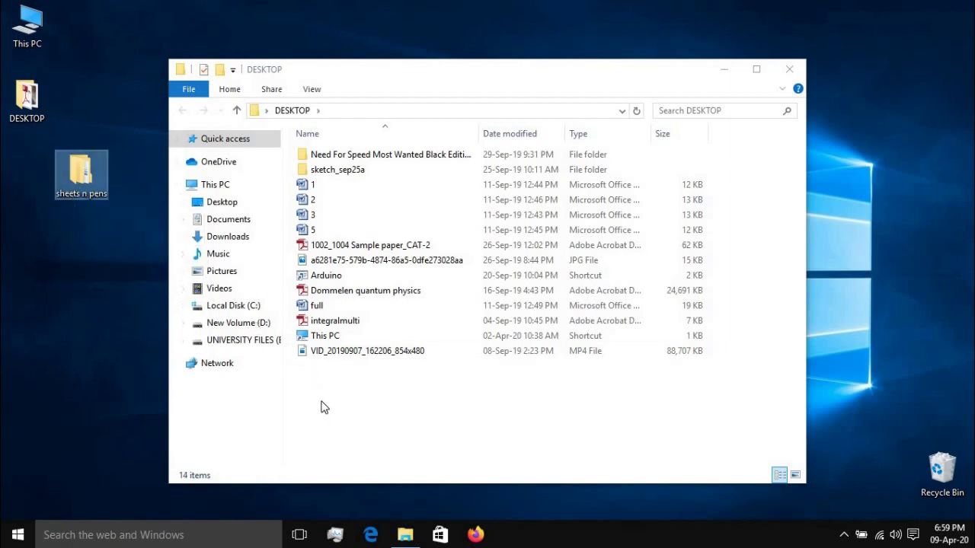
{"action": "left_click_drag", "start_coordinate": [86, 180], "coordinate": [32, 175]}
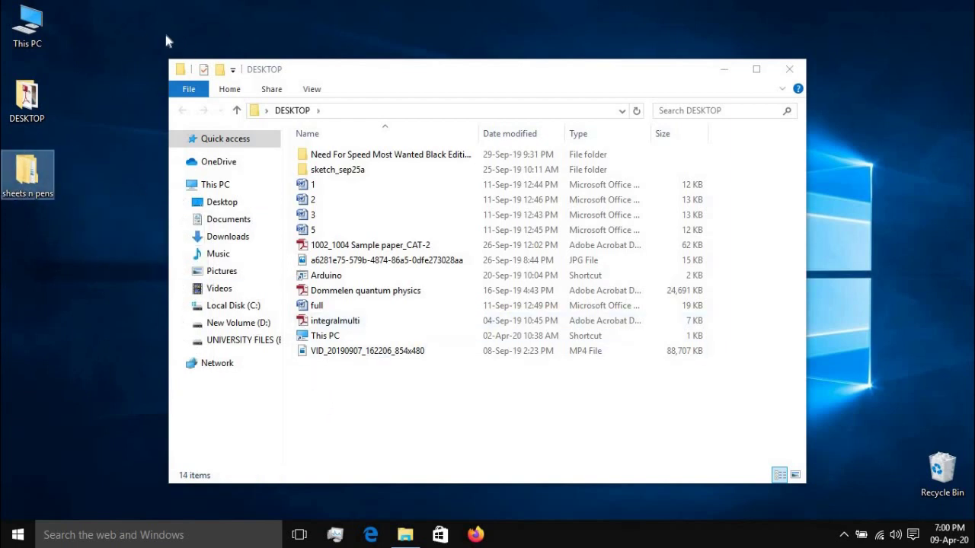
Copy the sheets n pens folder from the desktop and paste the copy into the DESKTOP folder
{"action": "right_click", "coordinate": [35, 179]}
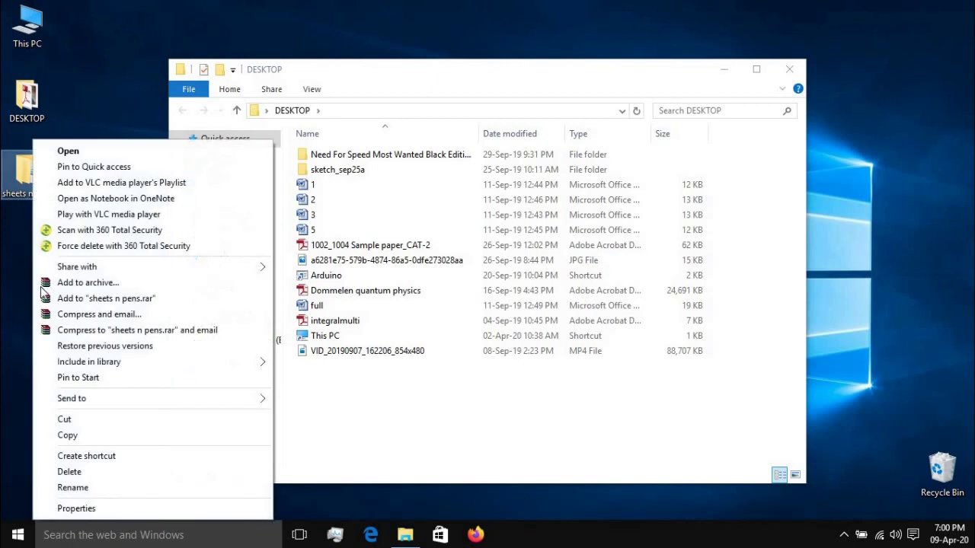
{"action": "left_click", "coordinate": [61, 436]}
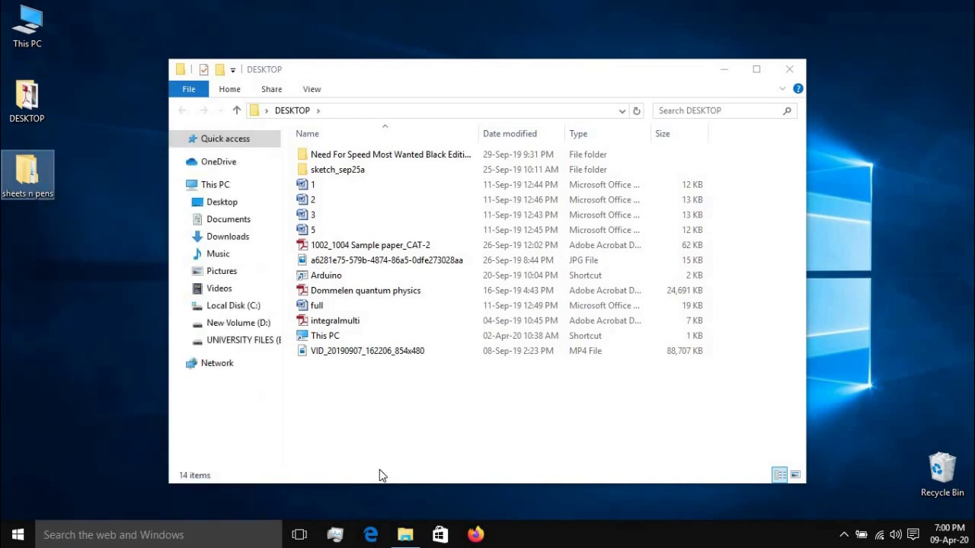
{"action": "right_click", "coordinate": [346, 390]}
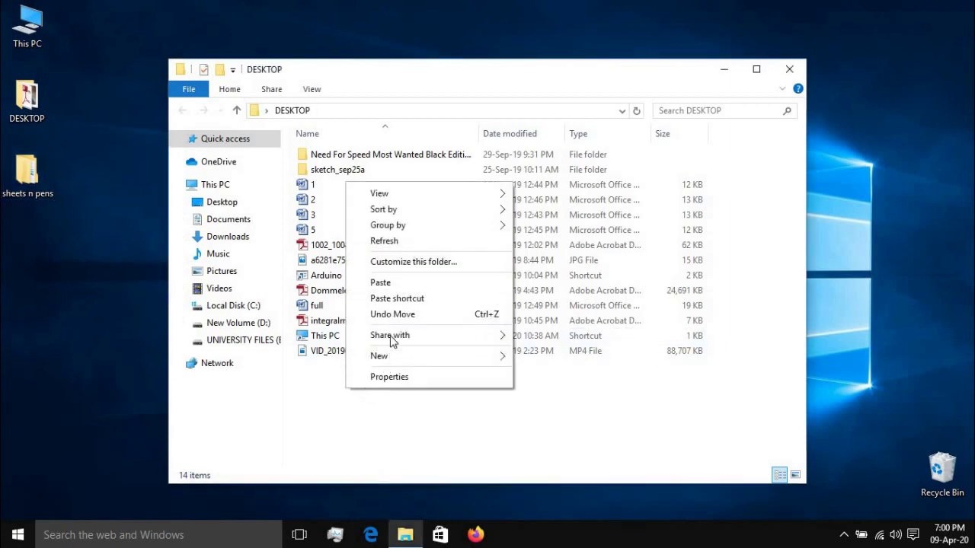
{"action": "left_click", "coordinate": [397, 285]}
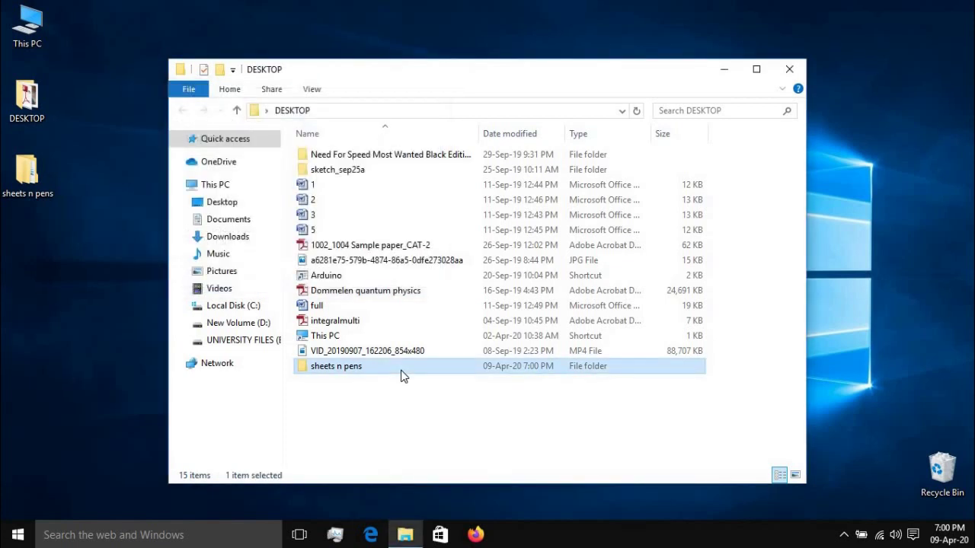
{"action": "right_click", "coordinate": [403, 374]}
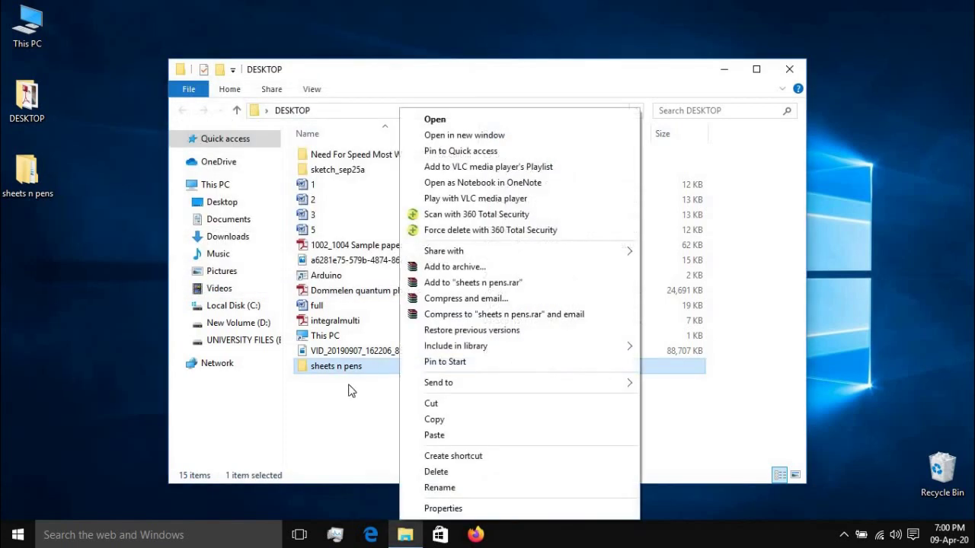
{"action": "key", "text": "Escape"}
Create a shortcut to the desktop's sheets n pens folder
{"action": "right_click", "coordinate": [26, 196]}
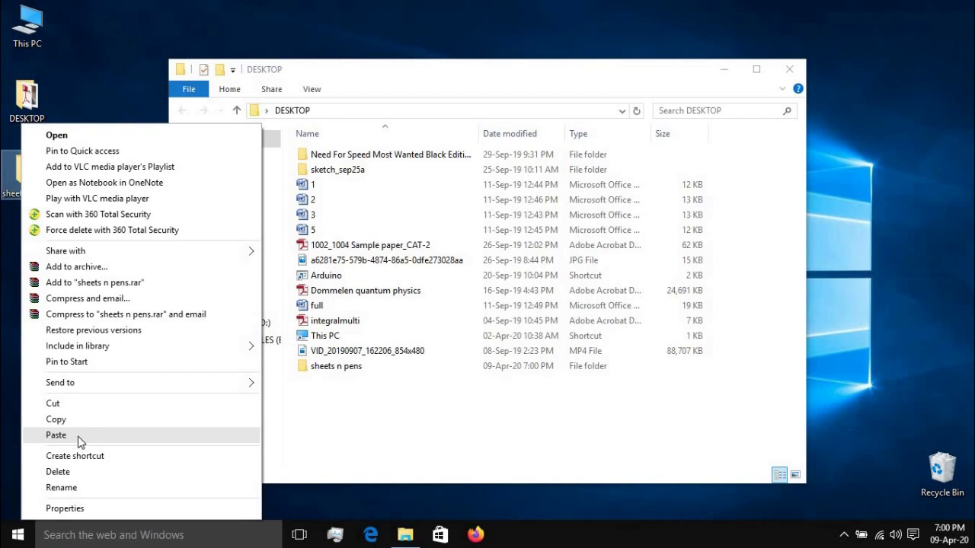
{"action": "left_click", "coordinate": [75, 456]}
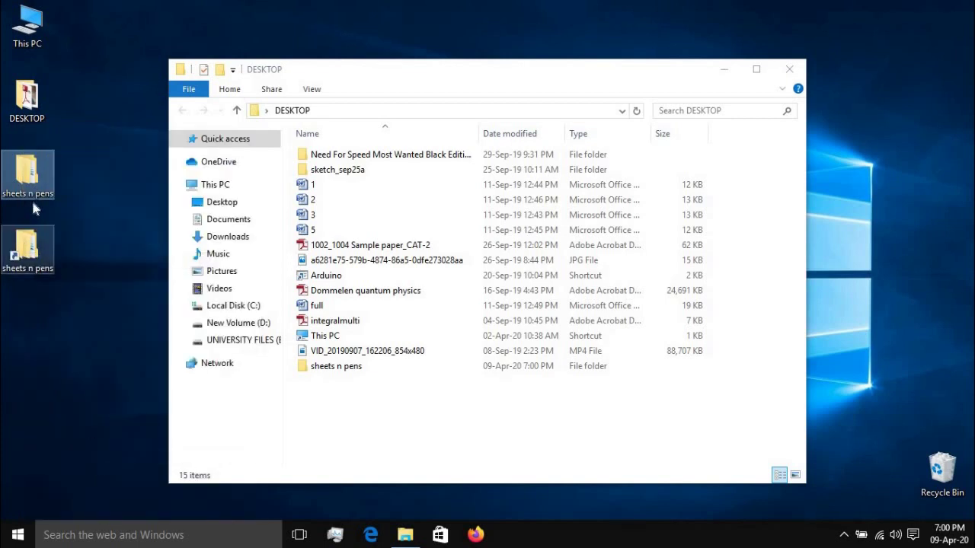
Delete the original sheets n pens folder from the desktop and try to open its shortcut
{"action": "mouse_move", "coordinate": [33, 187]}
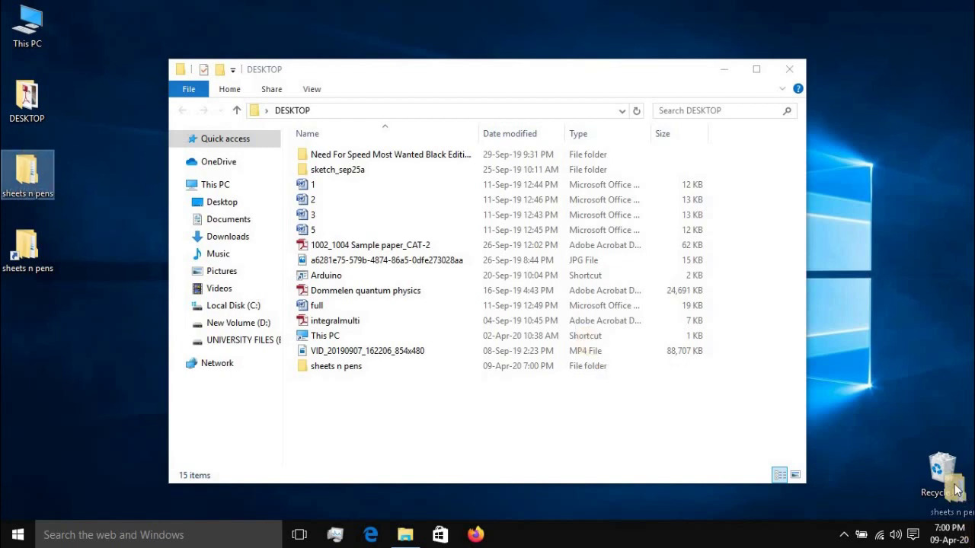
{"action": "key", "text": "Delete"}
{"action": "double_click", "coordinate": [27, 247]}
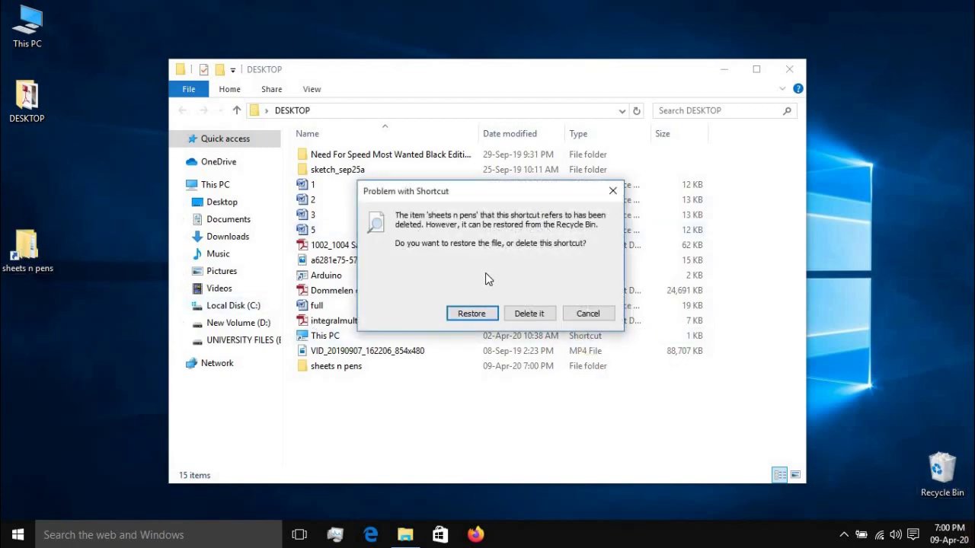
Create a shortcut to sheets n pens inside the DESKTOP folder
{"action": "left_click", "coordinate": [336, 365]}
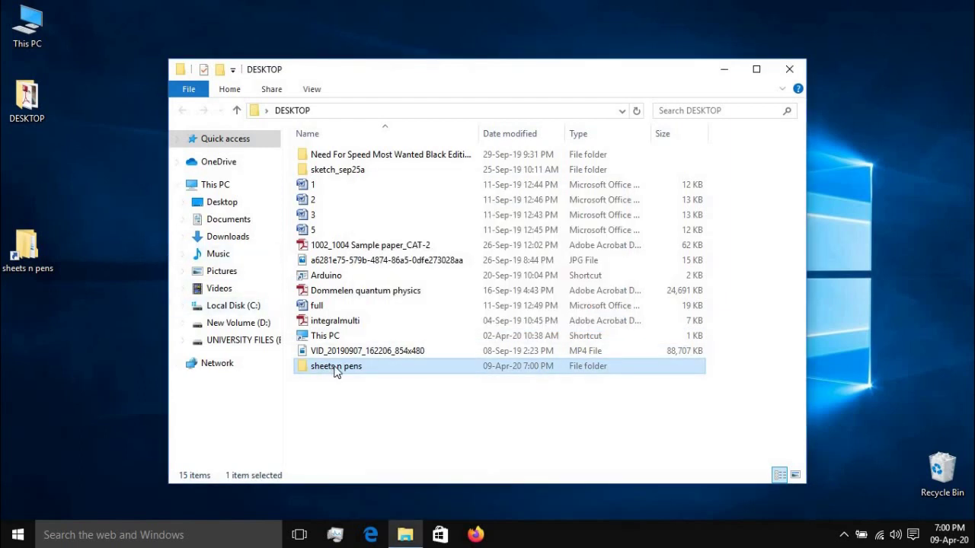
{"action": "right_click", "coordinate": [335, 367]}
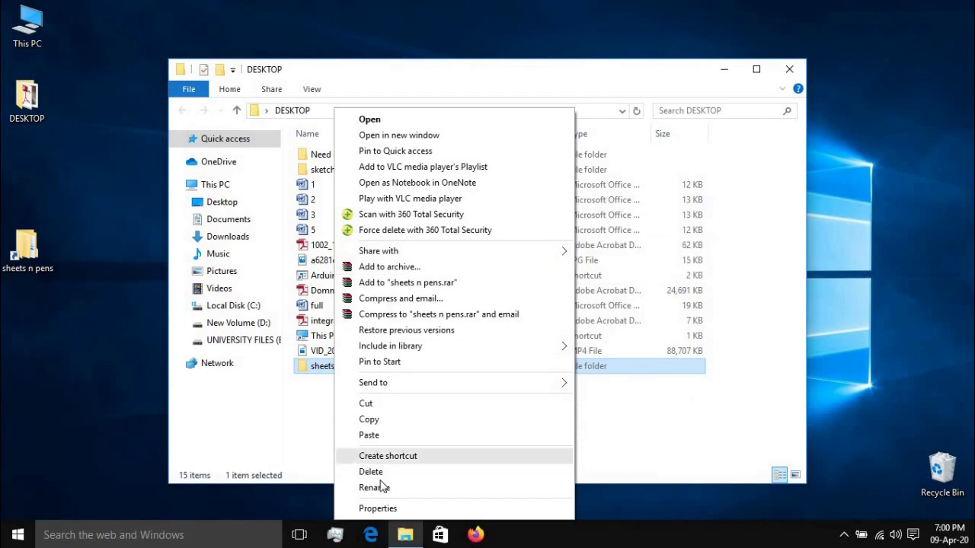
{"action": "left_click", "coordinate": [384, 456]}
{"action": "mouse_move", "coordinate": [347, 381]}
{"action": "left_mouse_down"}
{"action": "mouse_move", "coordinate": [243, 280]}
{"action": "mouse_move", "coordinate": [341, 365]}
{"action": "left_mouse_up"}
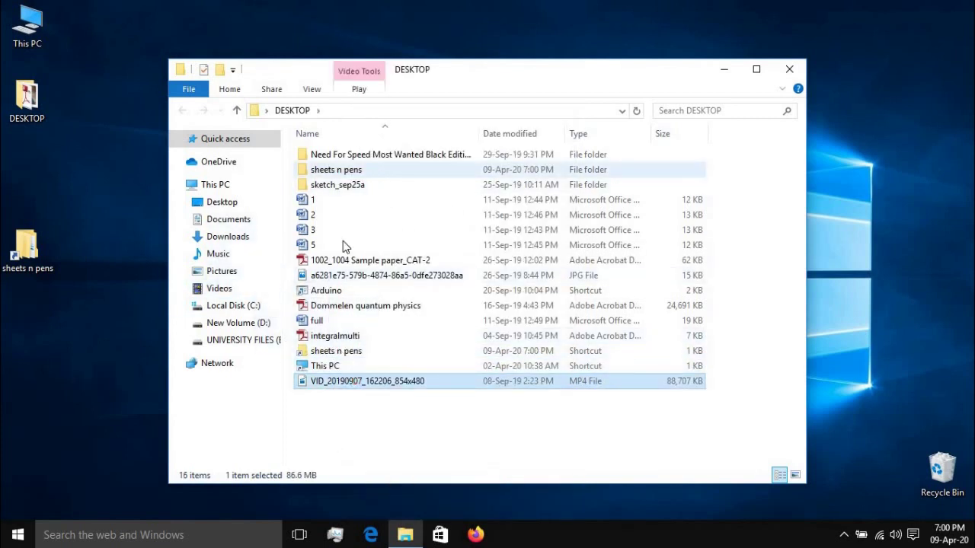
Move the sheets n pens shortcut from the DESKTOP folder onto the desktop, replacing the existing shortcut there
{"action": "left_click", "coordinate": [342, 355]}
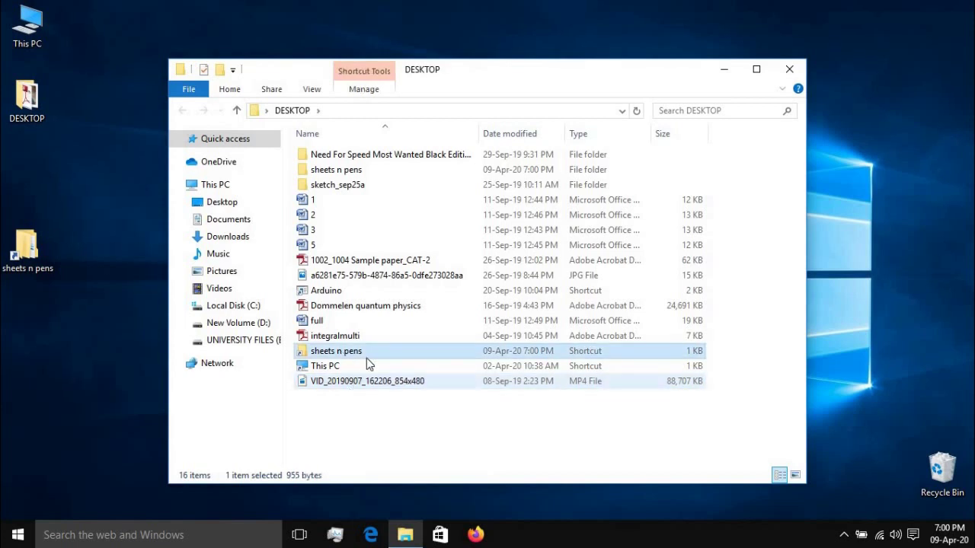
{"action": "left_click_drag", "start_coordinate": [356, 356], "coordinate": [51, 185]}
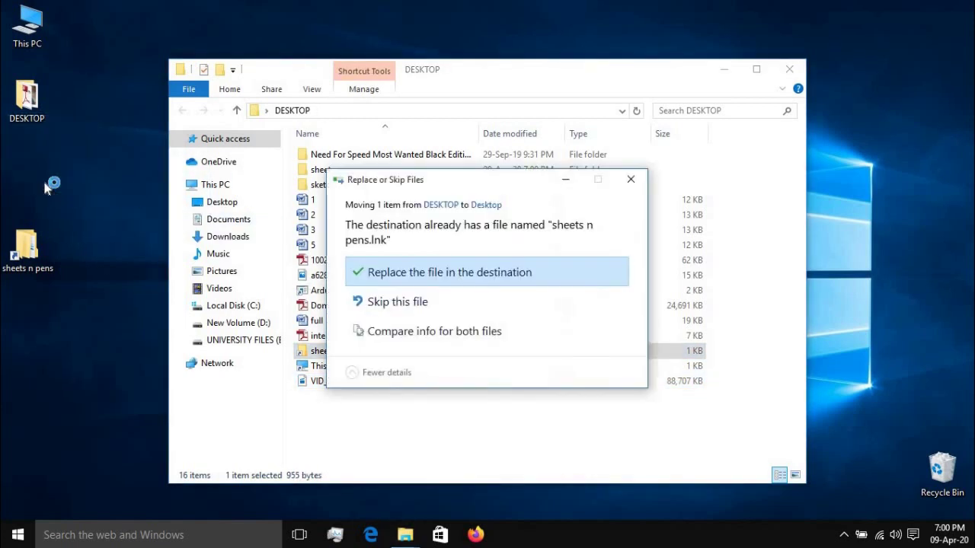
{"action": "left_click", "coordinate": [468, 274]}
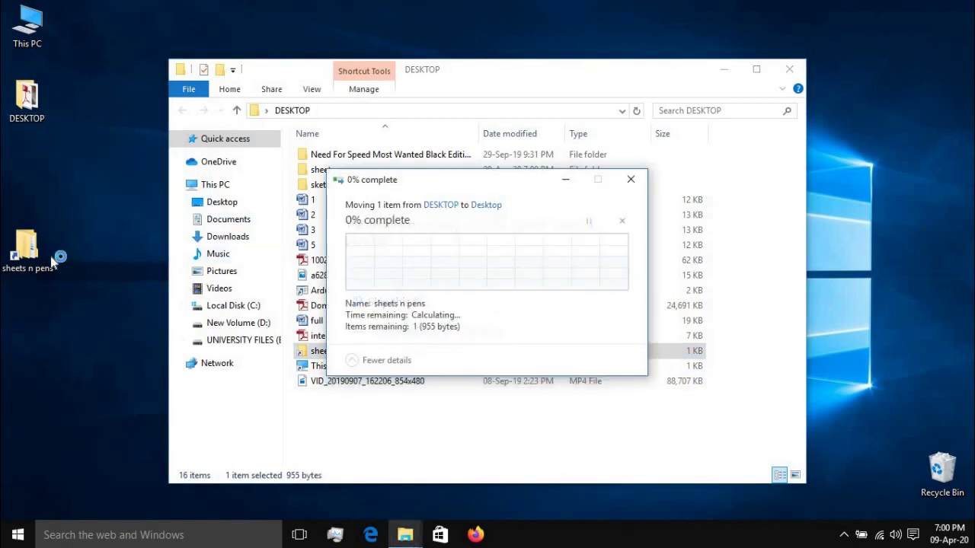
Try to open the sheets n pens shortcut on the desktop, close the DESKTOP window and choose to delete the broken shortcut
{"action": "left_click", "coordinate": [25, 185]}
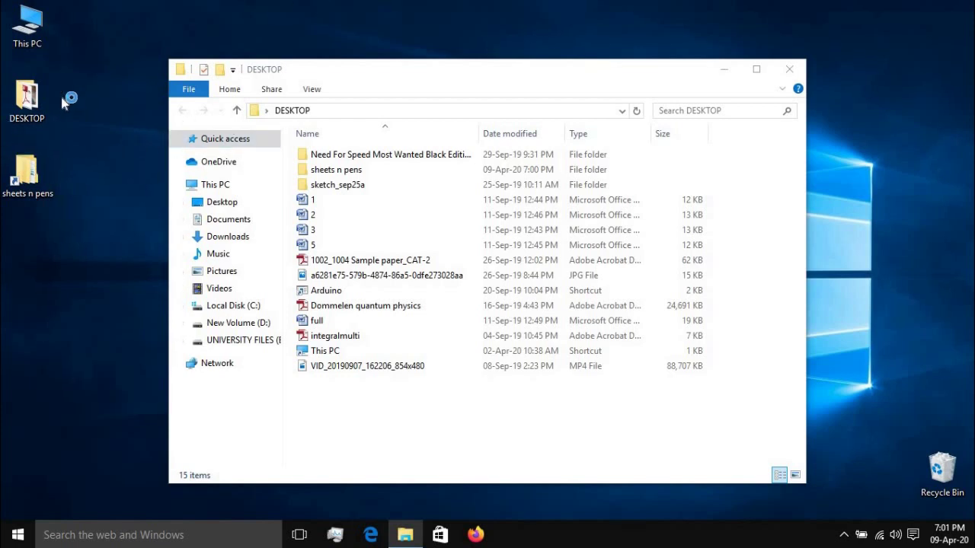
{"action": "left_click", "coordinate": [791, 71]}
{"action": "left_click", "coordinate": [509, 317]}
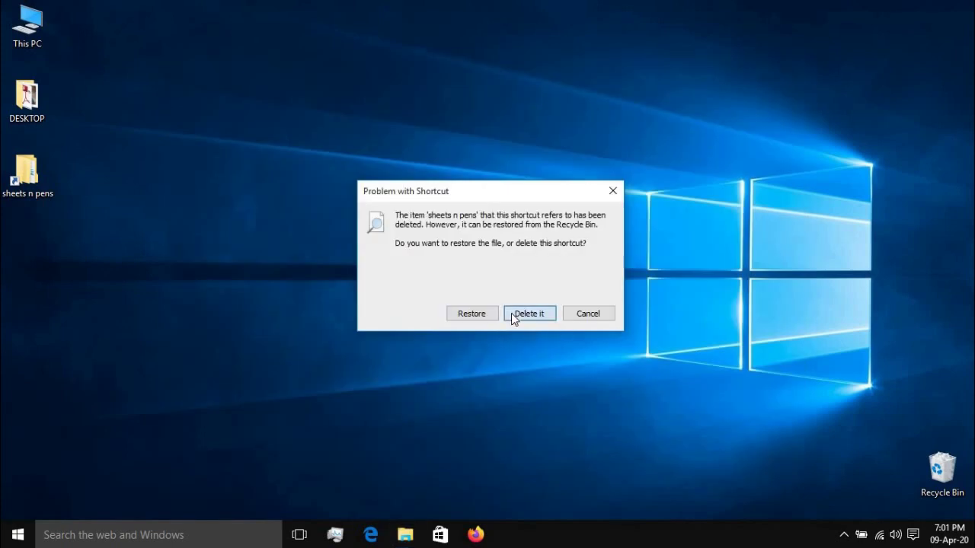
Reopen the DESKTOP folder and move sheets n pens out onto the desktop and back into the folder
{"action": "double_click", "coordinate": [32, 108]}
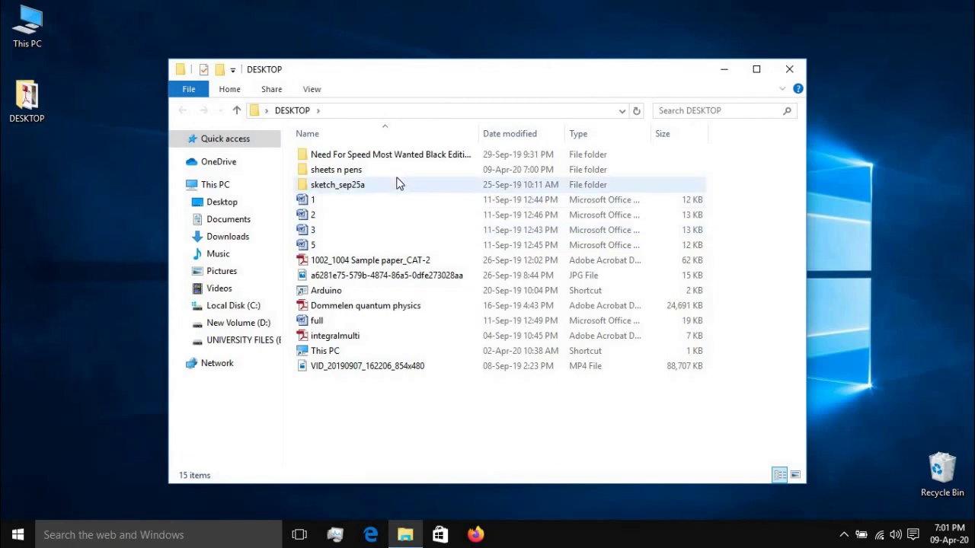
{"action": "left_click_drag", "start_coordinate": [396, 172], "coordinate": [73, 184]}
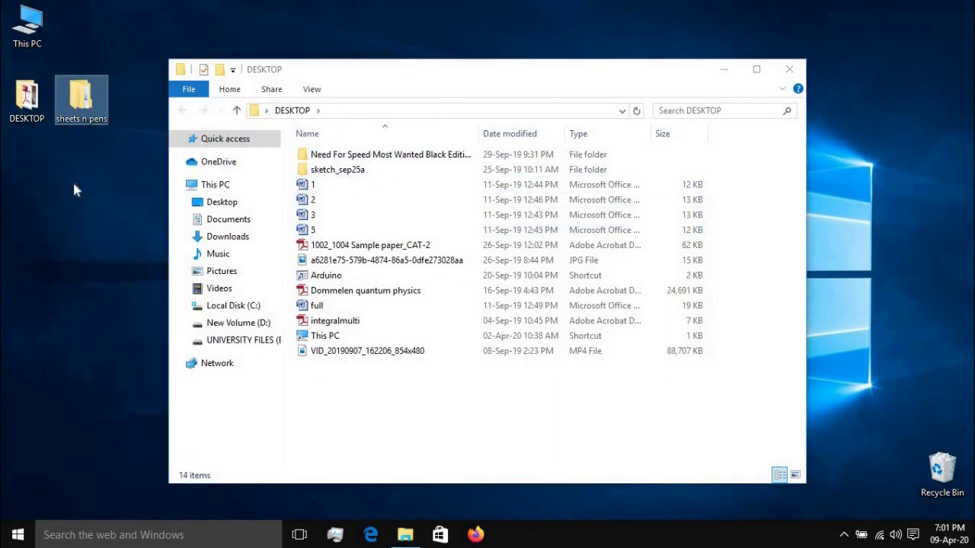
{"action": "left_click_drag", "start_coordinate": [79, 95], "coordinate": [124, 274]}
{"action": "left_click_drag", "start_coordinate": [247, 338], "coordinate": [379, 403]}
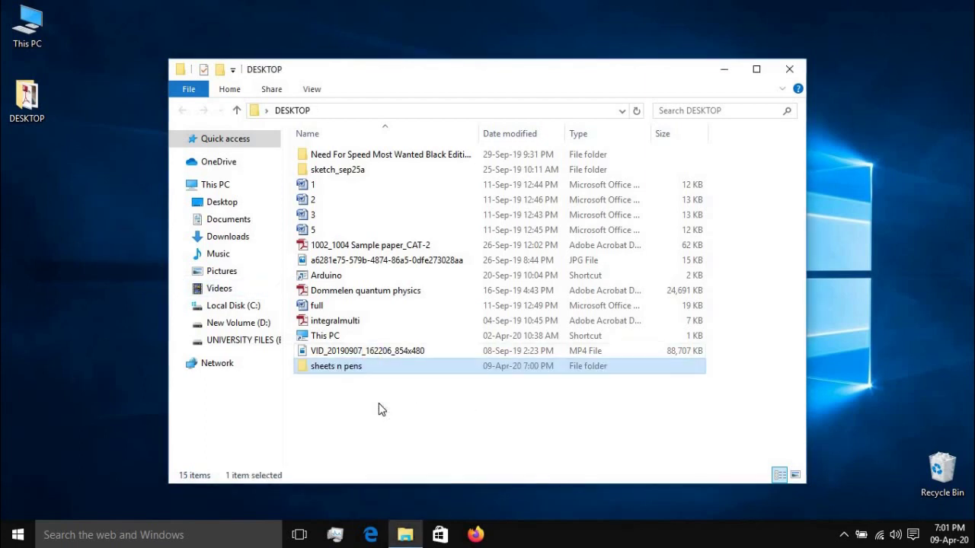
Move sheets n pens from the DESKTOP folder onto the desktop and place it directly below the DESKTOP icon
{"action": "left_click_drag", "start_coordinate": [351, 371], "coordinate": [53, 278]}
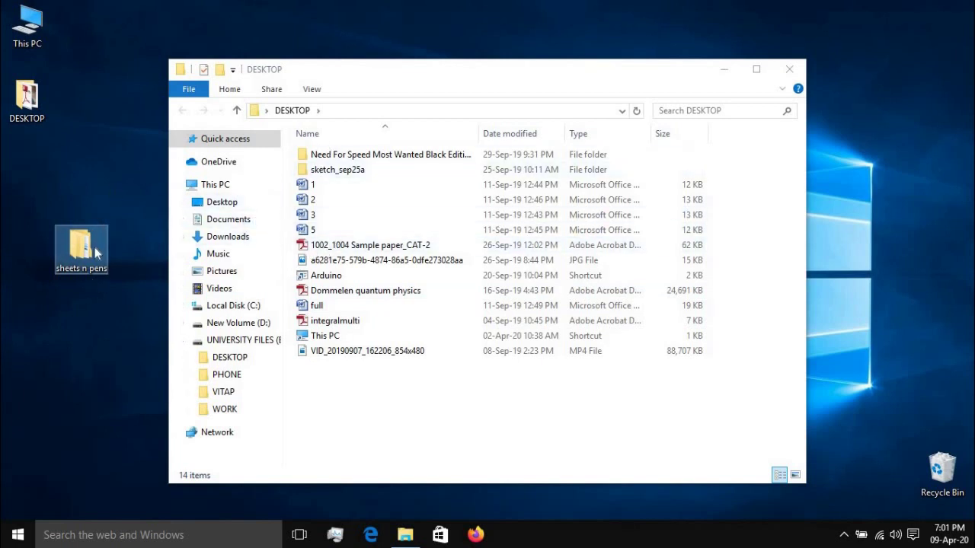
{"action": "mouse_move", "coordinate": [102, 250]}
{"action": "left_click_drag", "start_coordinate": [204, 295], "coordinate": [9, 221]}
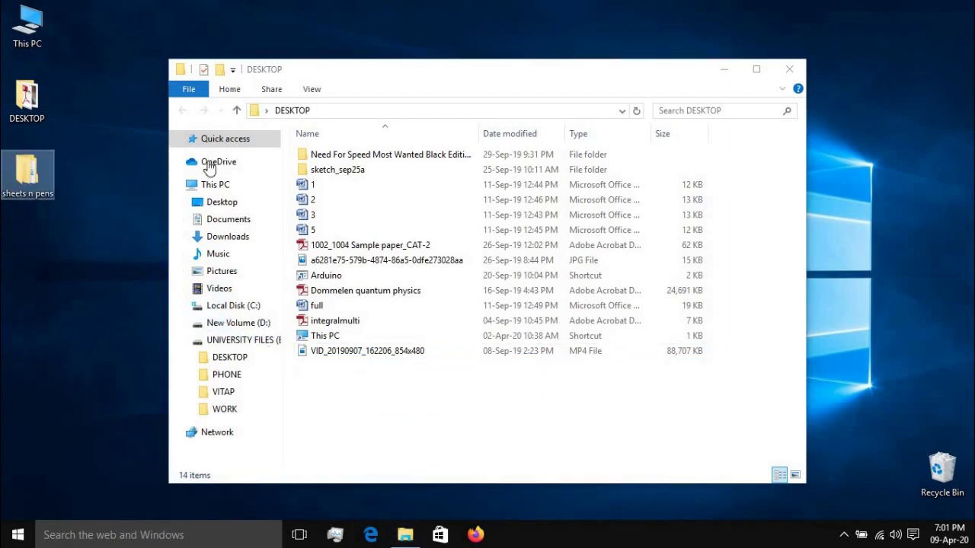
Delete the sheets n pens folder from the desktop and undo the deletion
{"action": "right_click", "coordinate": [30, 173]}
{"action": "left_click", "coordinate": [333, 416]}
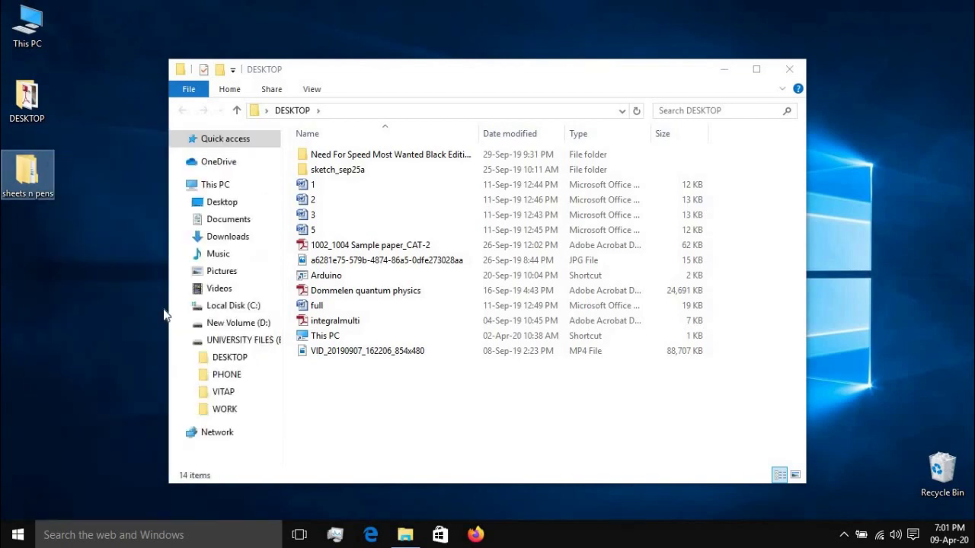
{"action": "right_click", "coordinate": [27, 175]}
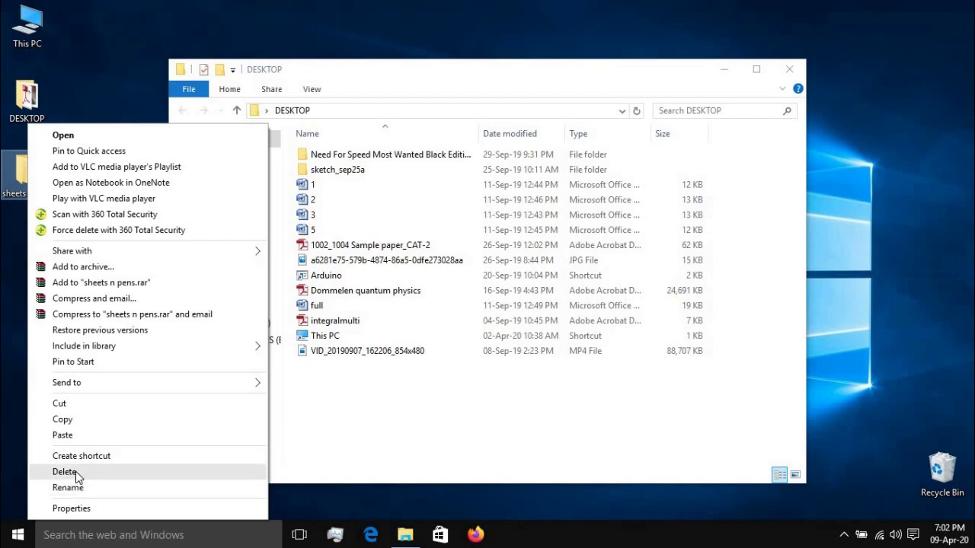
{"action": "left_click", "coordinate": [75, 472]}
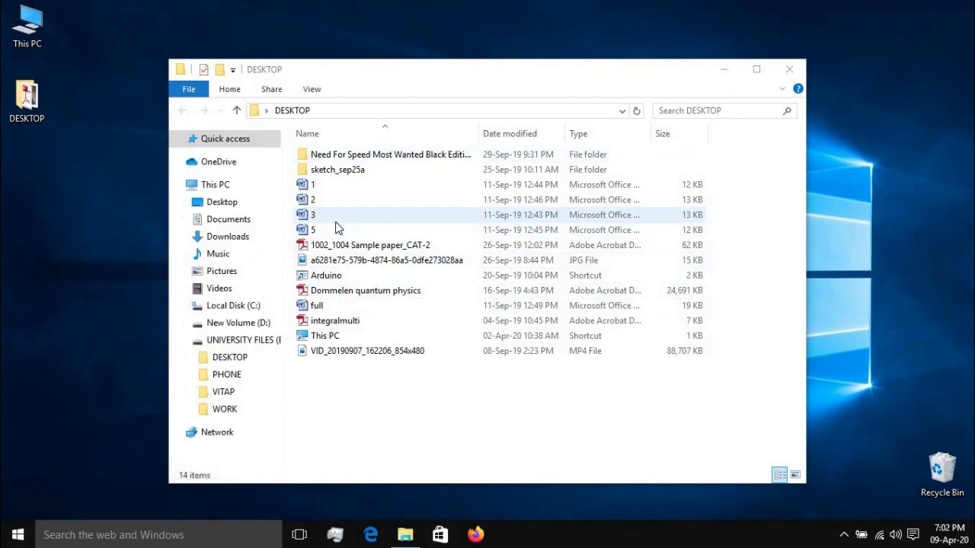
{"action": "key", "text": "ctrl+z"}
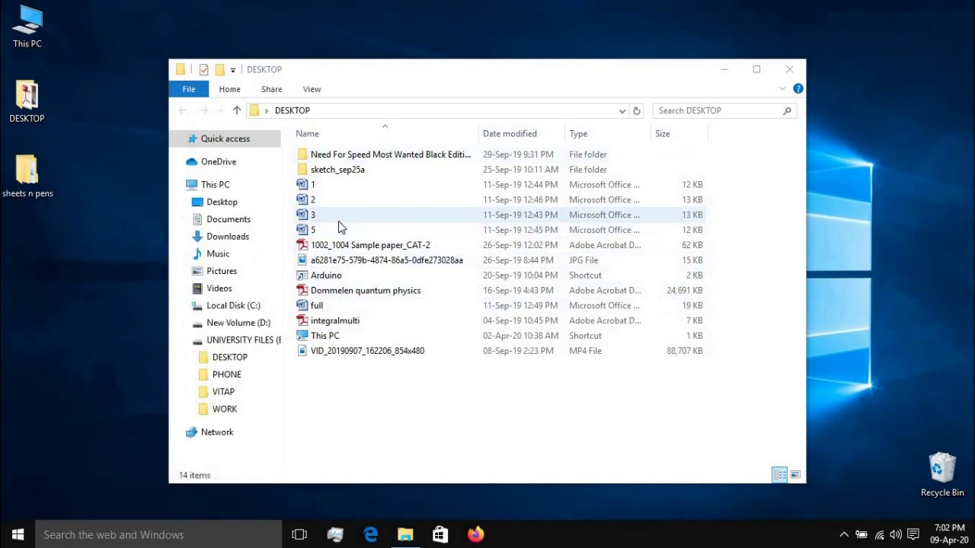
Rename the sheets n pens folder on the desktop as channel
{"action": "right_click", "coordinate": [41, 181]}
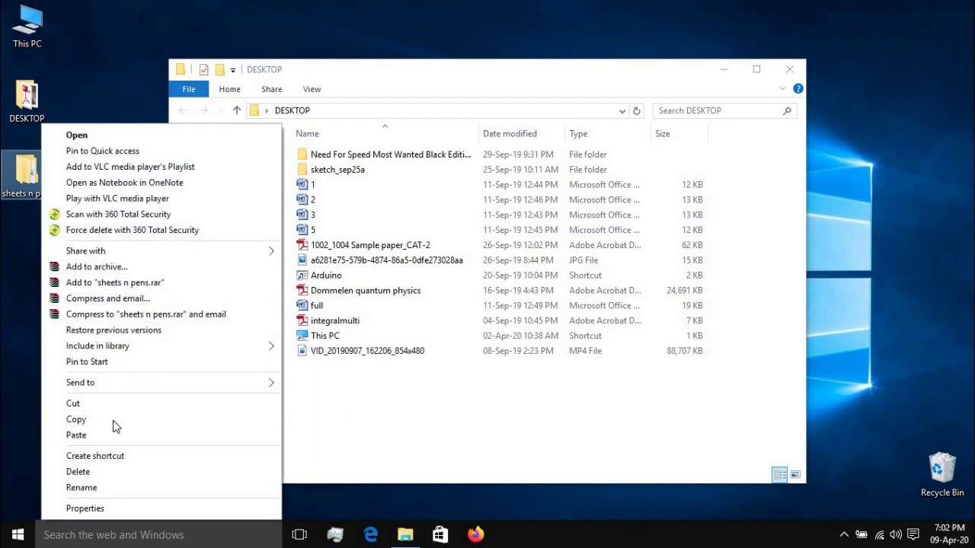
{"action": "left_click", "coordinate": [125, 493]}
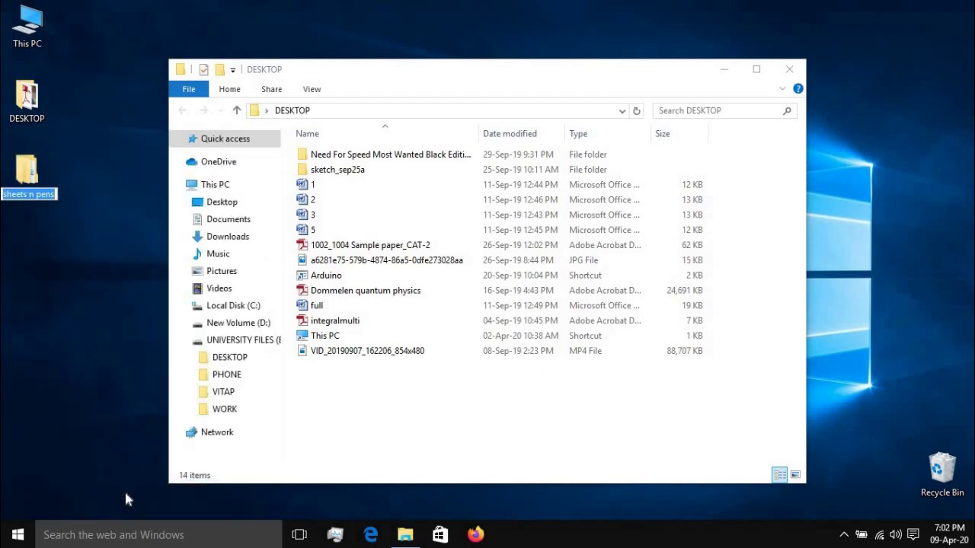
{"action": "type", "text": "channel"}
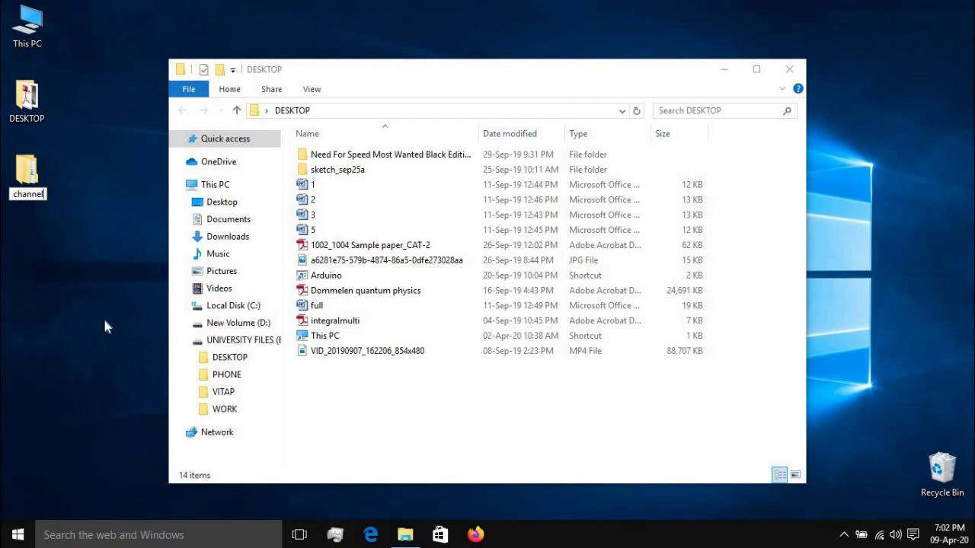
{"action": "key", "text": "Return"}
Rename the channel folder on the desktop as Sheets And Pens
{"action": "right_click", "coordinate": [30, 180]}
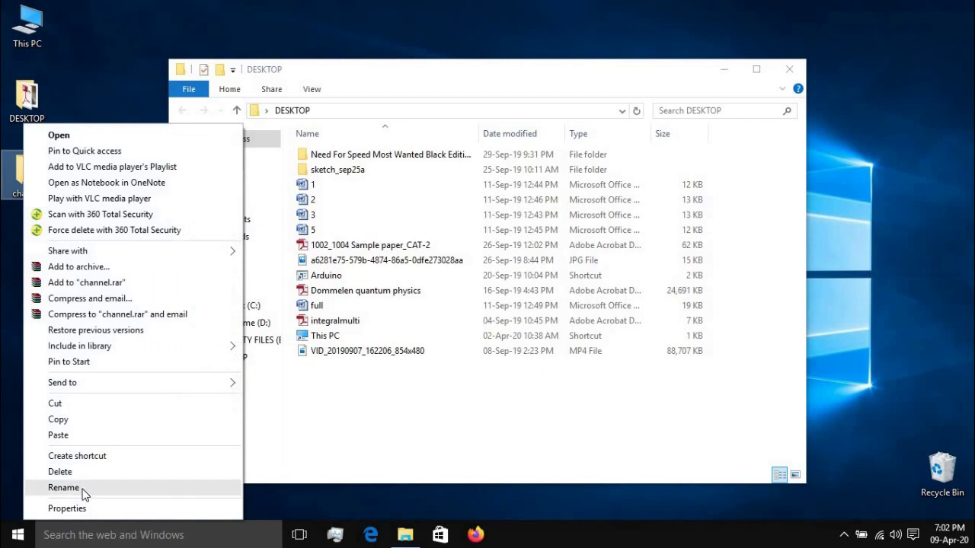
{"action": "left_click", "coordinate": [64, 488]}
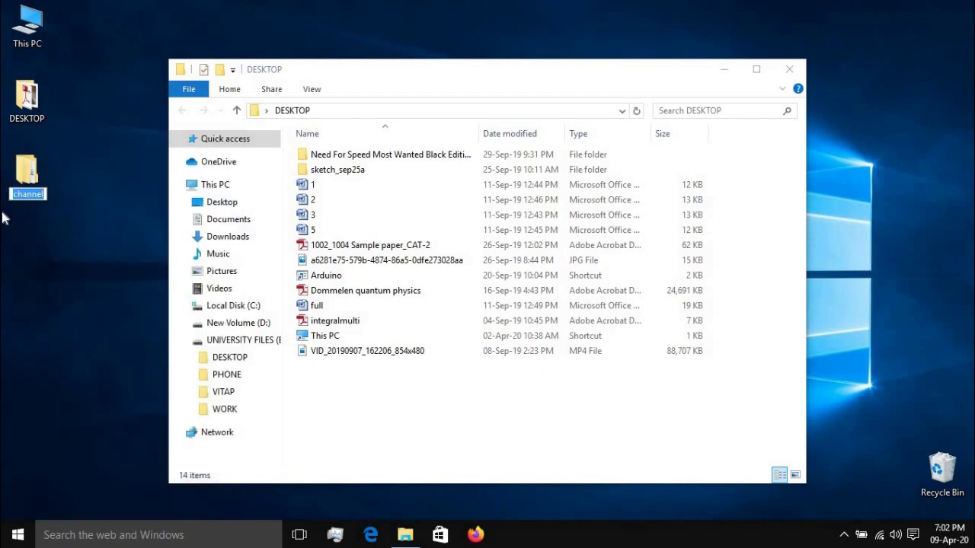
{"action": "type", "text": "S"}
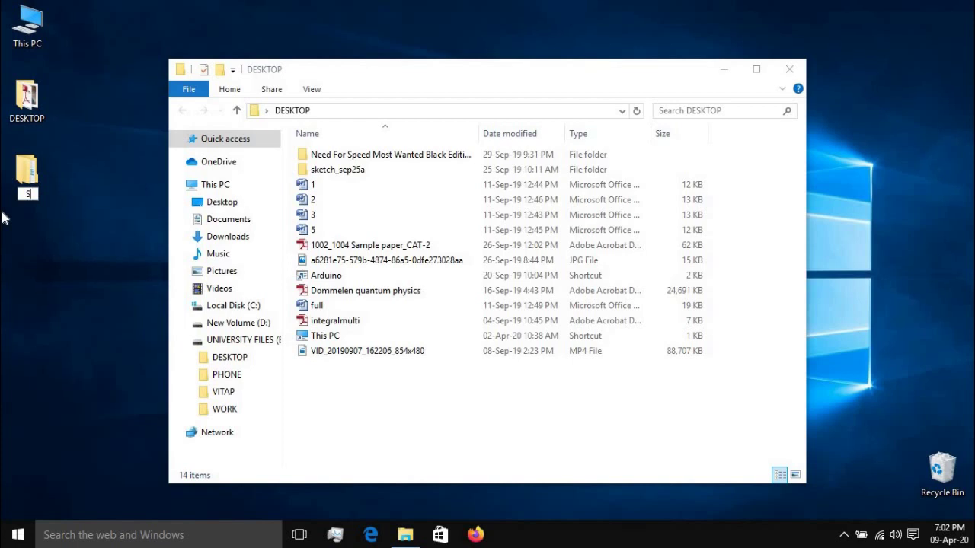
{"action": "type", "text": "heets And "}
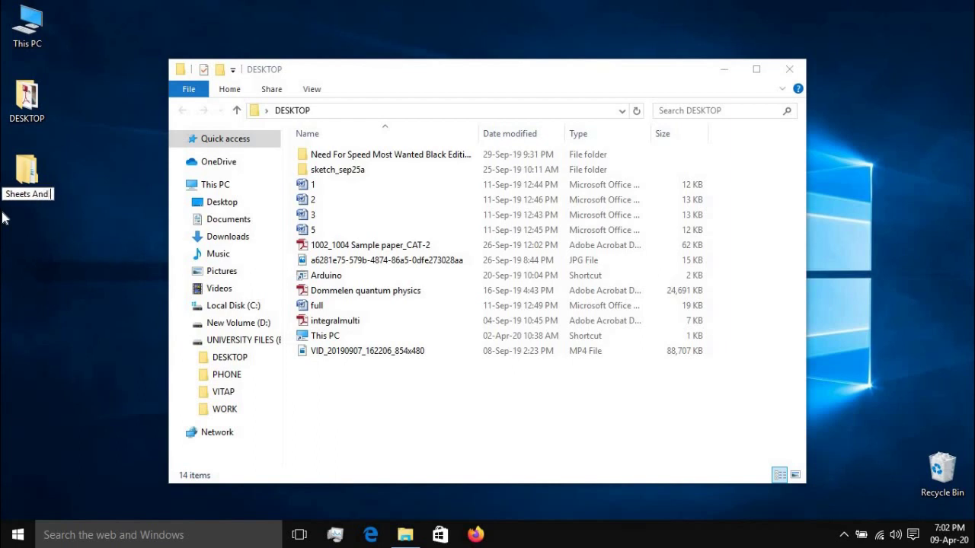
{"action": "type", "text": "Pens"}
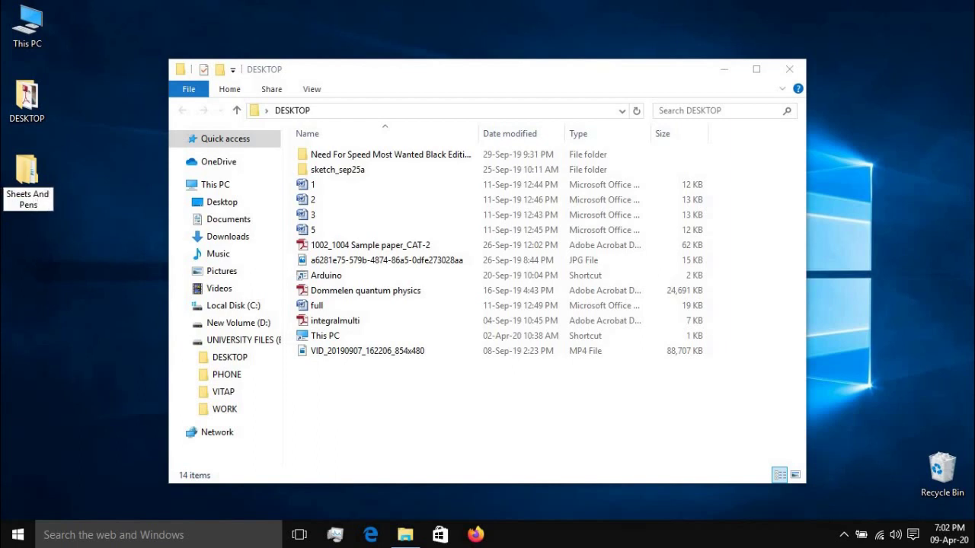
{"action": "key", "text": "Return"}
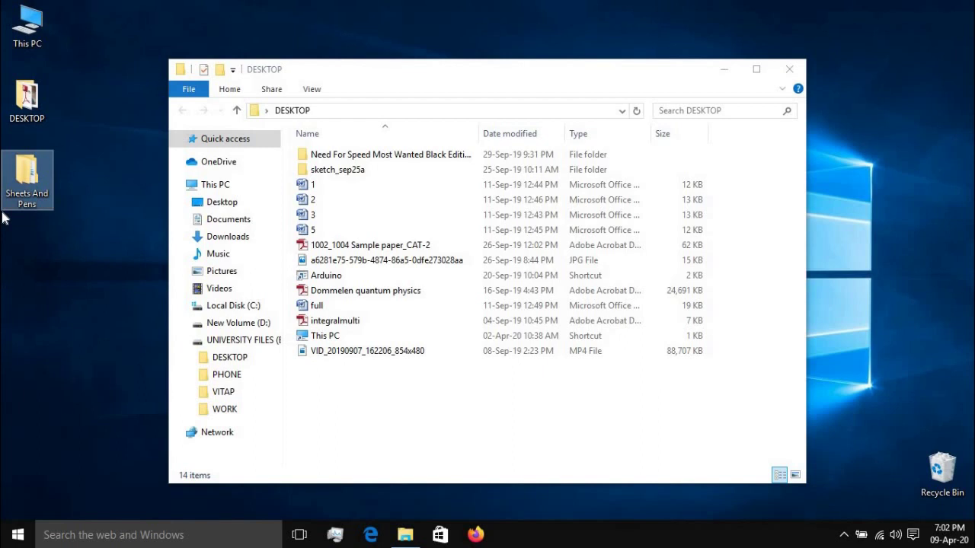
Place the Sheets And Pens folder beside the This PC icon and open the folder's properties
{"action": "right_click", "coordinate": [37, 190]}
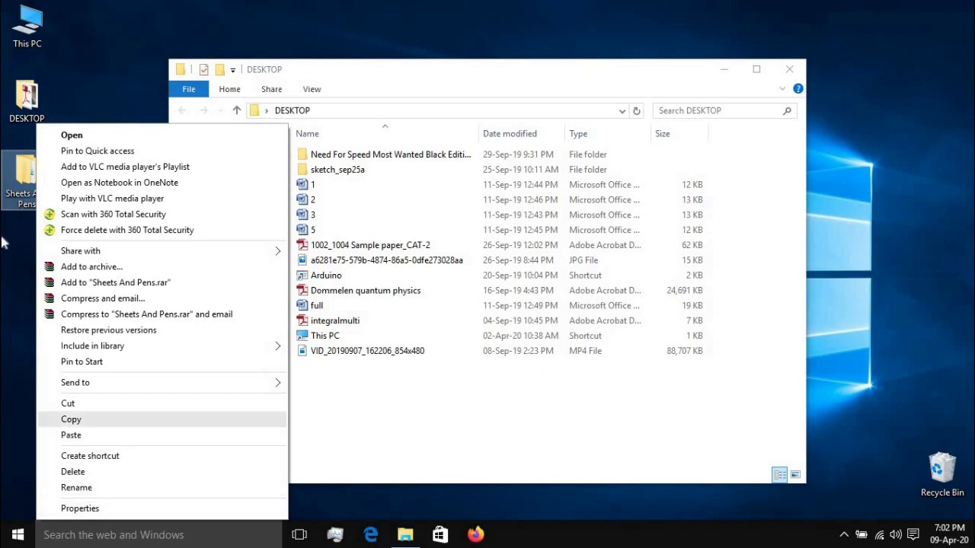
{"action": "left_click_drag", "start_coordinate": [25, 183], "coordinate": [79, 27]}
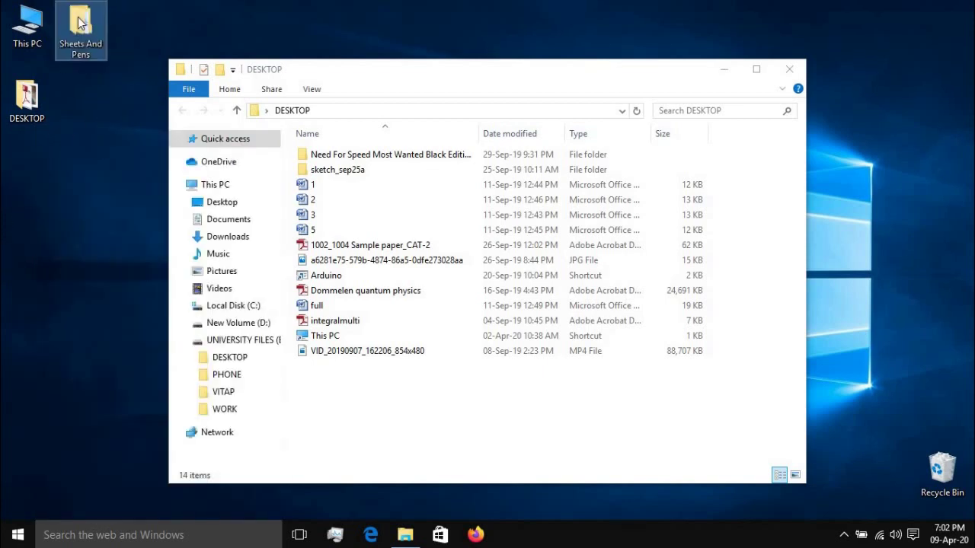
{"action": "right_click", "coordinate": [79, 20]}
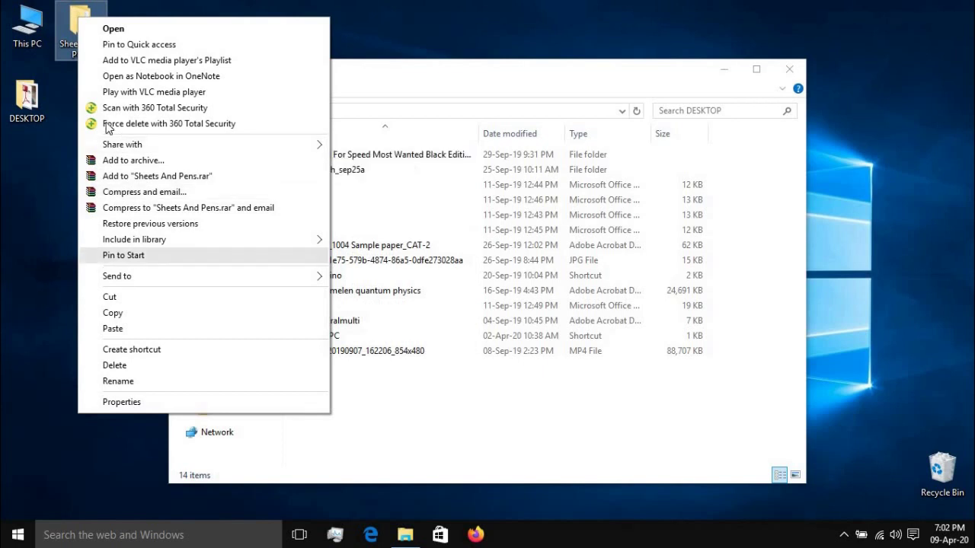
{"action": "left_click", "coordinate": [131, 404]}
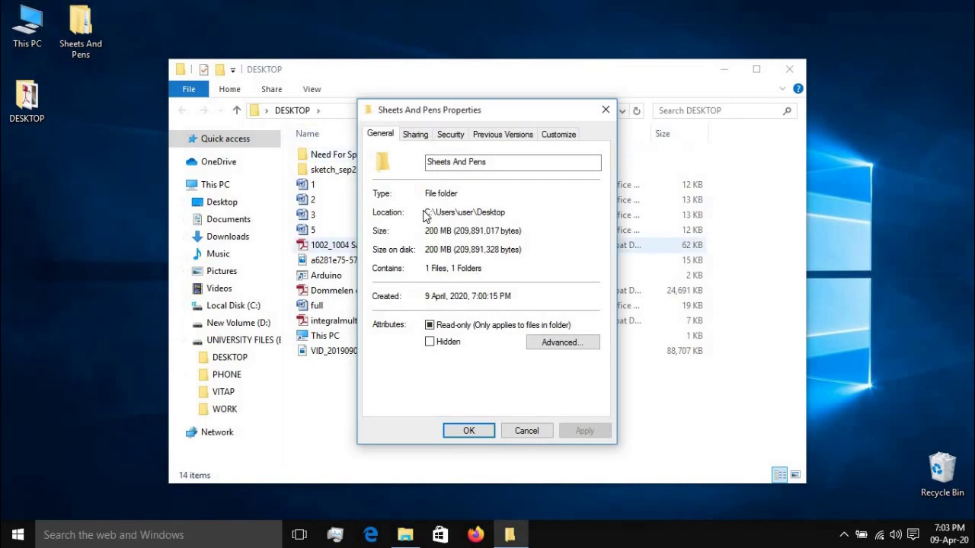
Examine the location and size details in the Sheets And Pens properties and close the dialog
{"action": "left_click_drag", "start_coordinate": [424, 213], "coordinate": [355, 213]}
{"action": "left_click", "coordinate": [508, 217]}
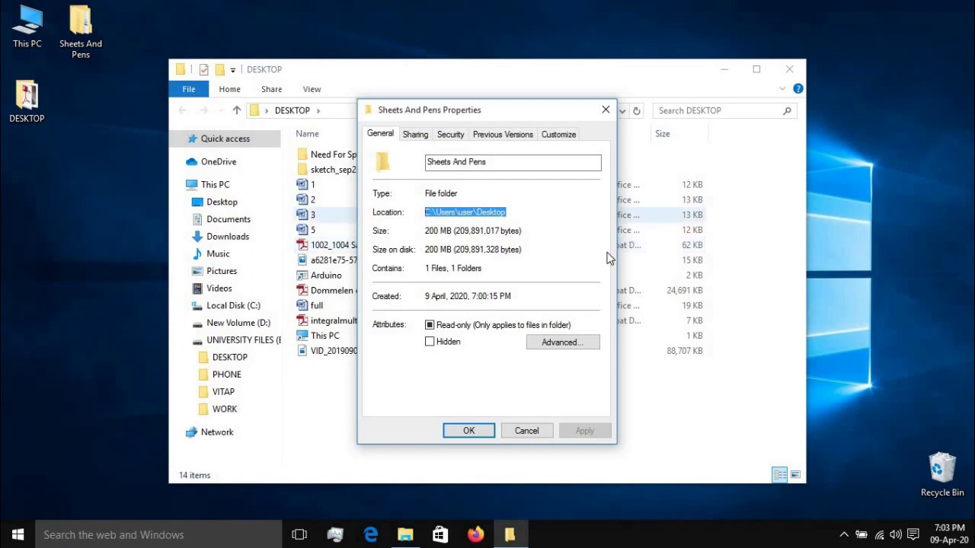
{"action": "left_click", "coordinate": [523, 214]}
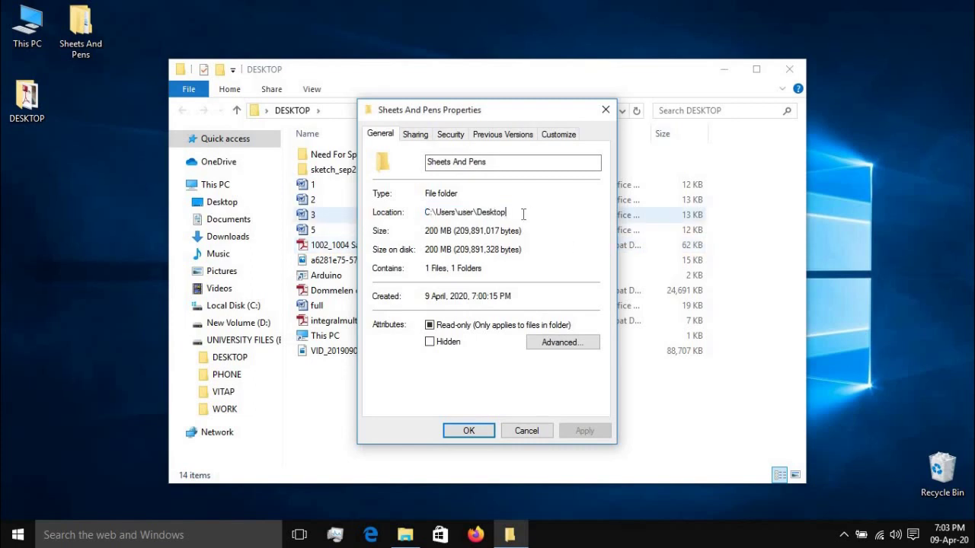
{"action": "double_click", "coordinate": [433, 227]}
{"action": "left_click", "coordinate": [453, 194]}
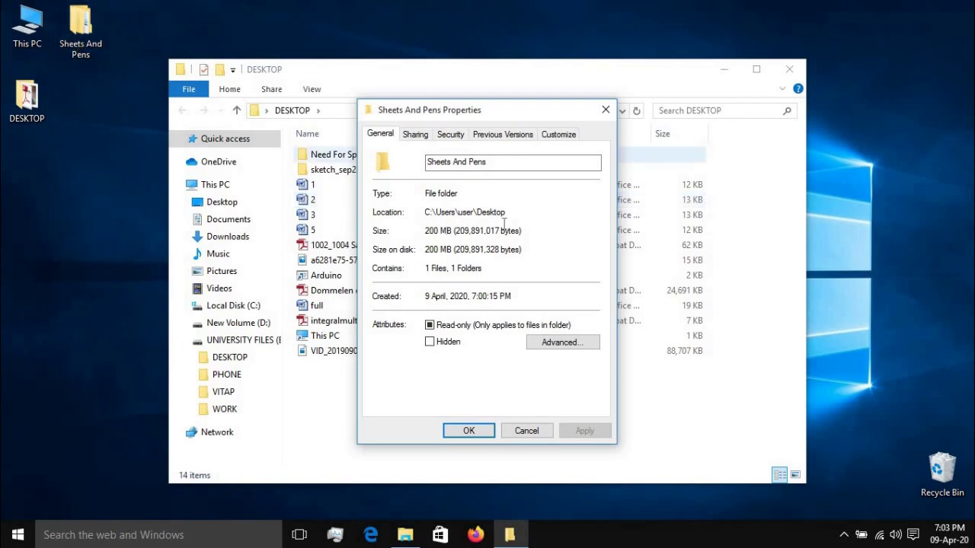
{"action": "double_click", "coordinate": [435, 232]}
{"action": "left_click", "coordinate": [458, 261]}
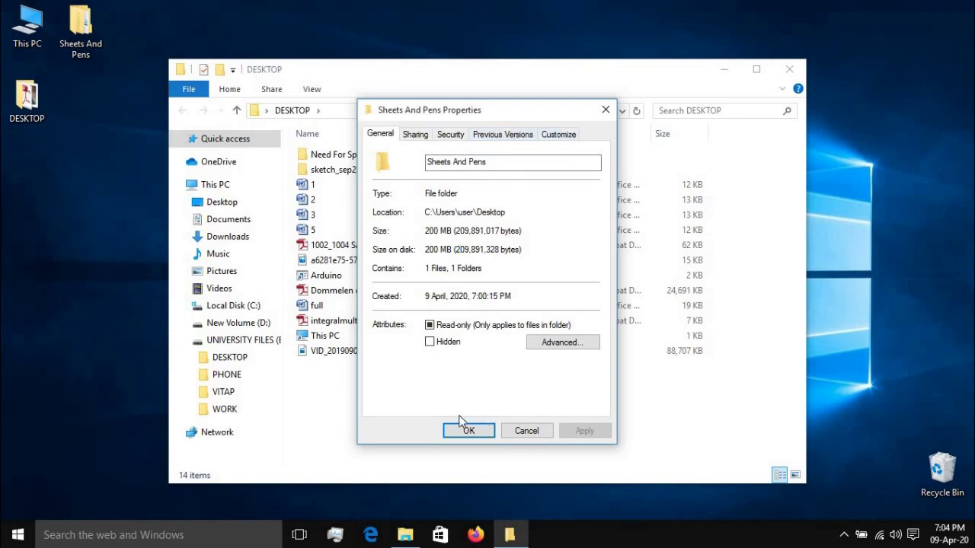
{"action": "double_click", "coordinate": [432, 230]}
{"action": "left_click", "coordinate": [469, 431]}
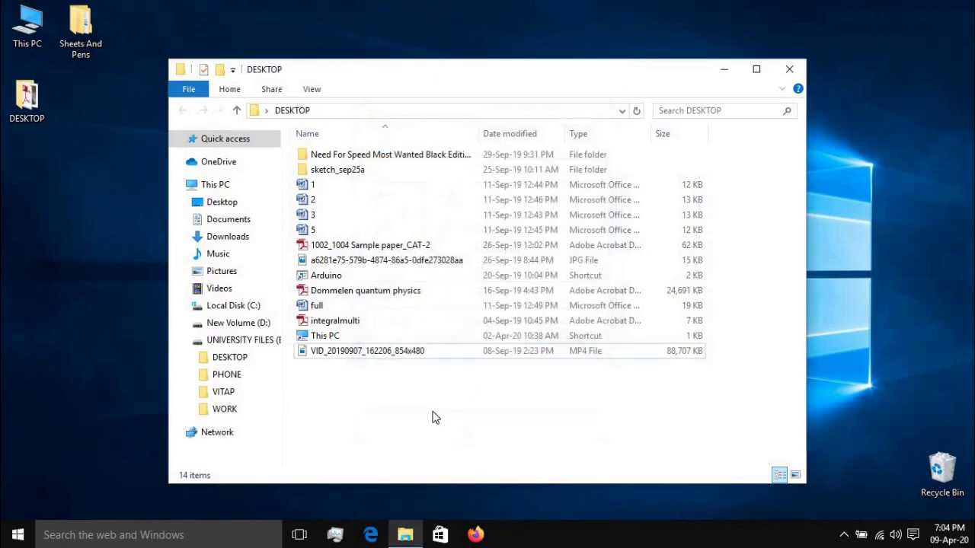
Close the DESKTOP folder window and refresh the desktop twice
{"action": "left_click", "coordinate": [799, 68]}
{"action": "right_click", "coordinate": [327, 88]}
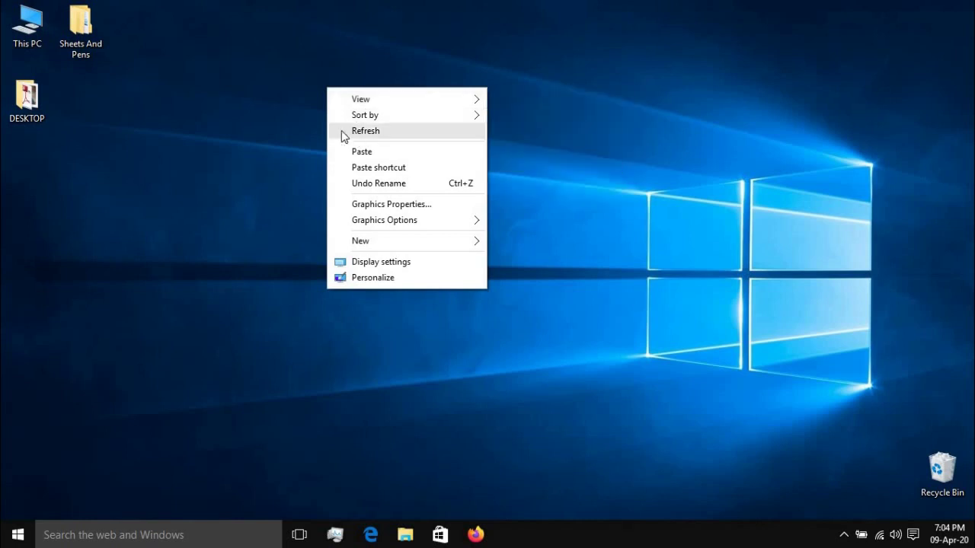
{"action": "left_click", "coordinate": [343, 131]}
{"action": "right_click", "coordinate": [200, 16]}
{"action": "left_click", "coordinate": [221, 60]}
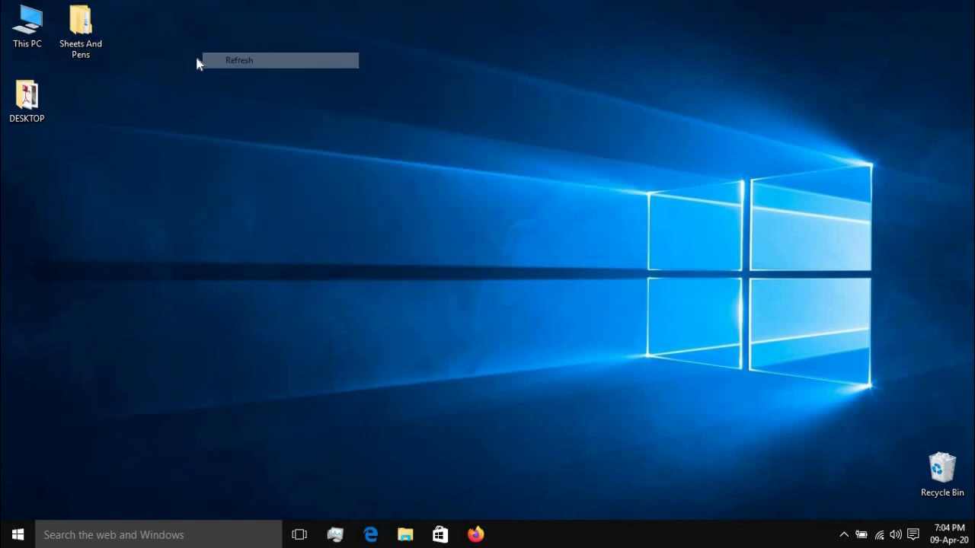
Place the Sheets And Pens folder directly below the DESKTOP icon on the desktop
{"action": "left_click_drag", "start_coordinate": [96, 53], "coordinate": [41, 196]}
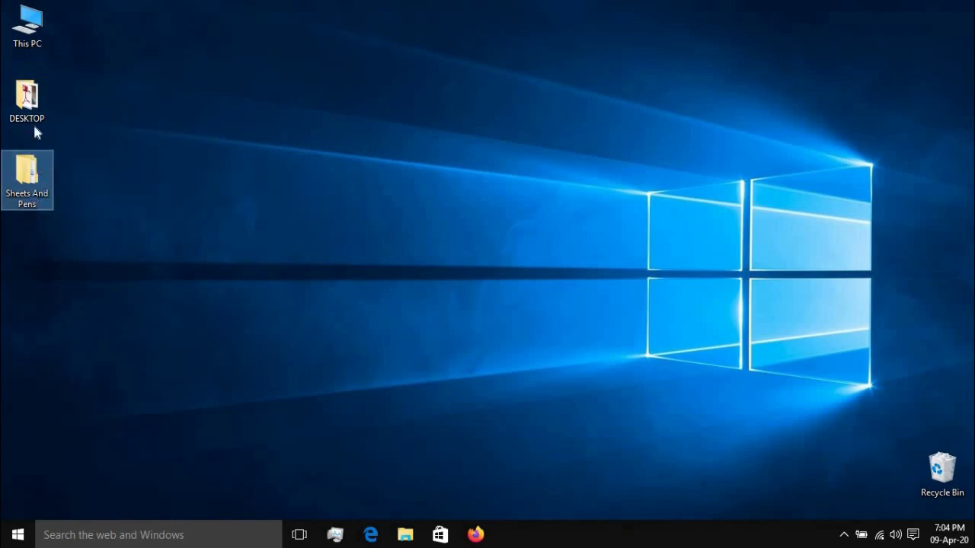
{"action": "right_click", "coordinate": [35, 108]}
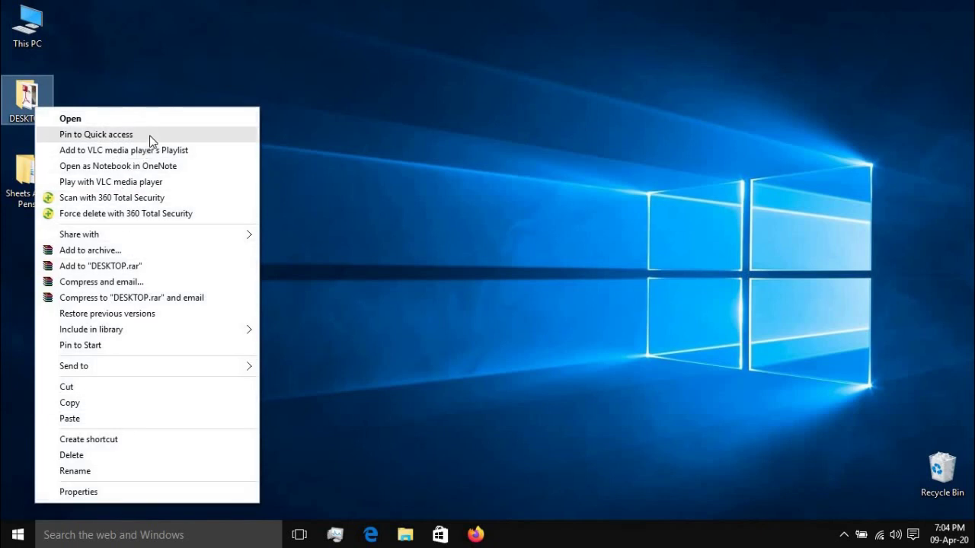
{"action": "left_click", "coordinate": [374, 105]}
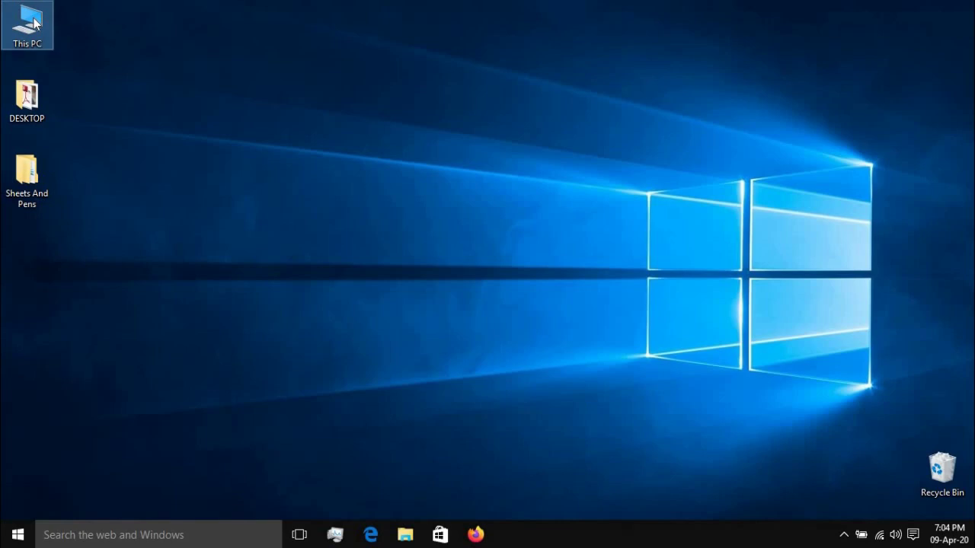
Open This PC to view its folders and drives and close the window
{"action": "right_click", "coordinate": [34, 17]}
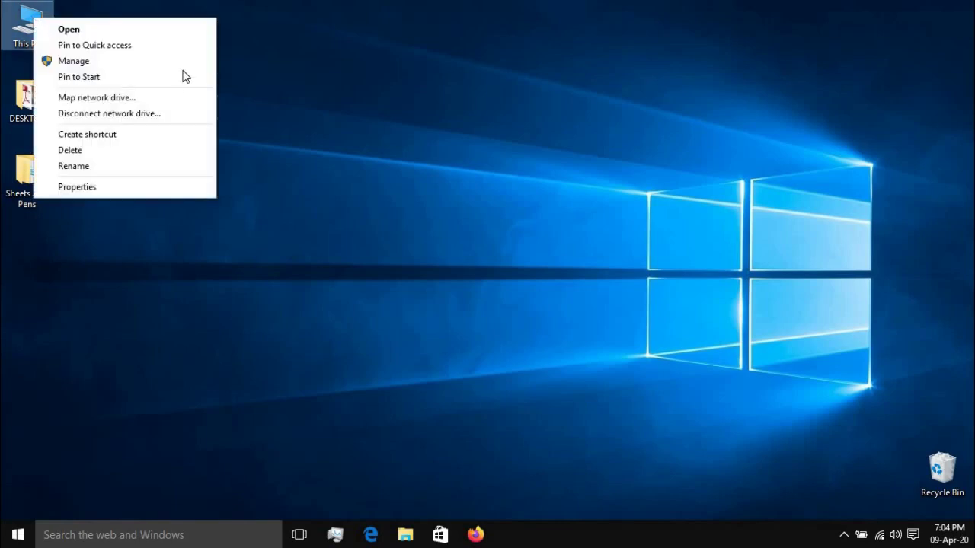
{"action": "left_click", "coordinate": [163, 30]}
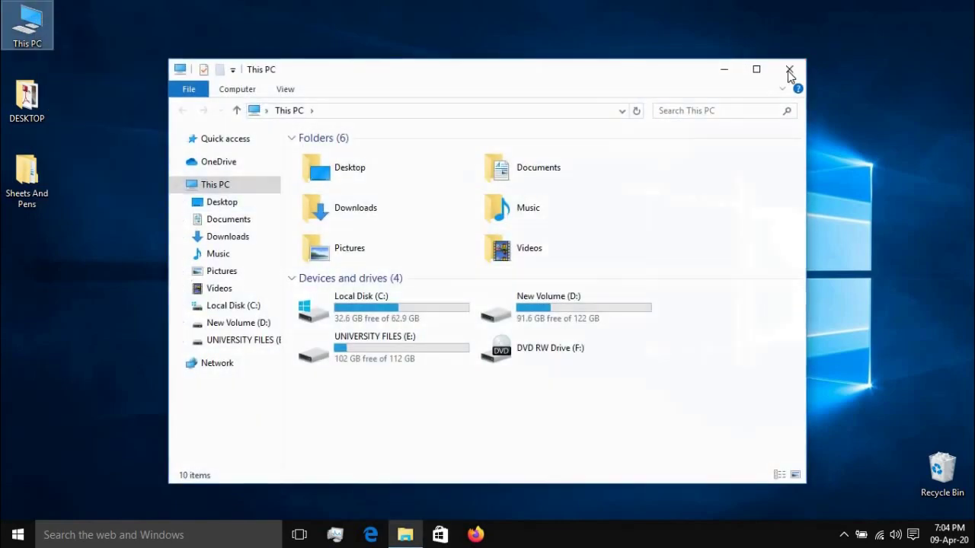
{"action": "left_click", "coordinate": [789, 70]}
Open Computer Management for This PC, view its Storage and Shared Folders sections, and close it
{"action": "right_click", "coordinate": [37, 40]}
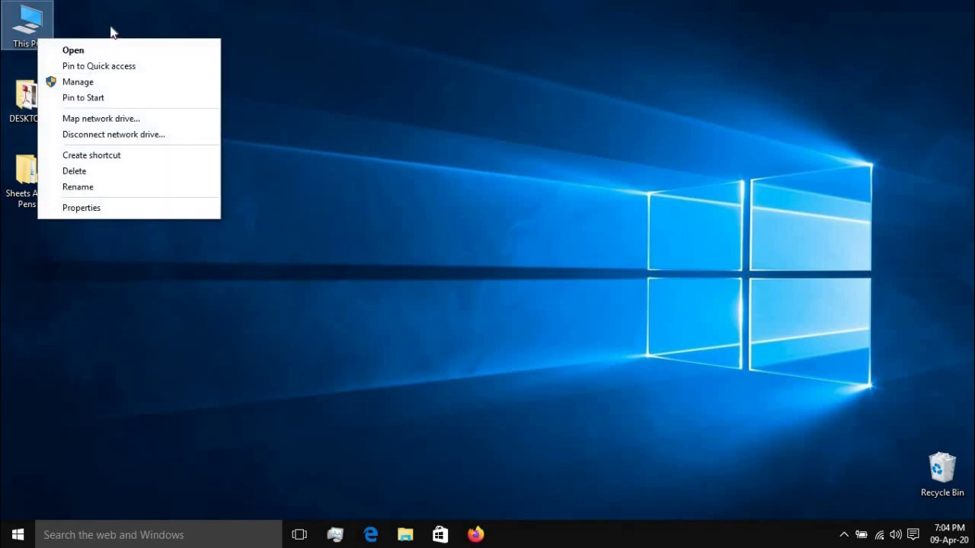
{"action": "left_click", "coordinate": [88, 89]}
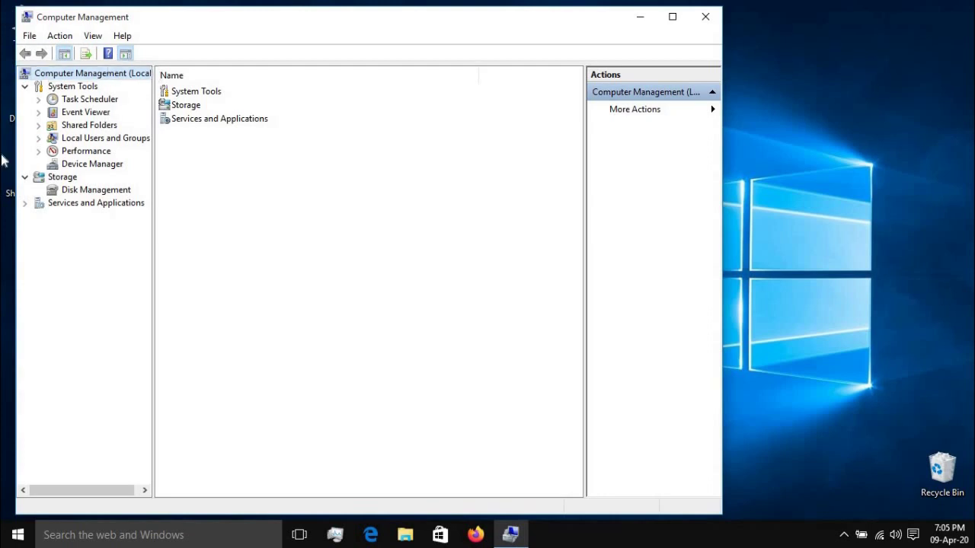
{"action": "double_click", "coordinate": [191, 106]}
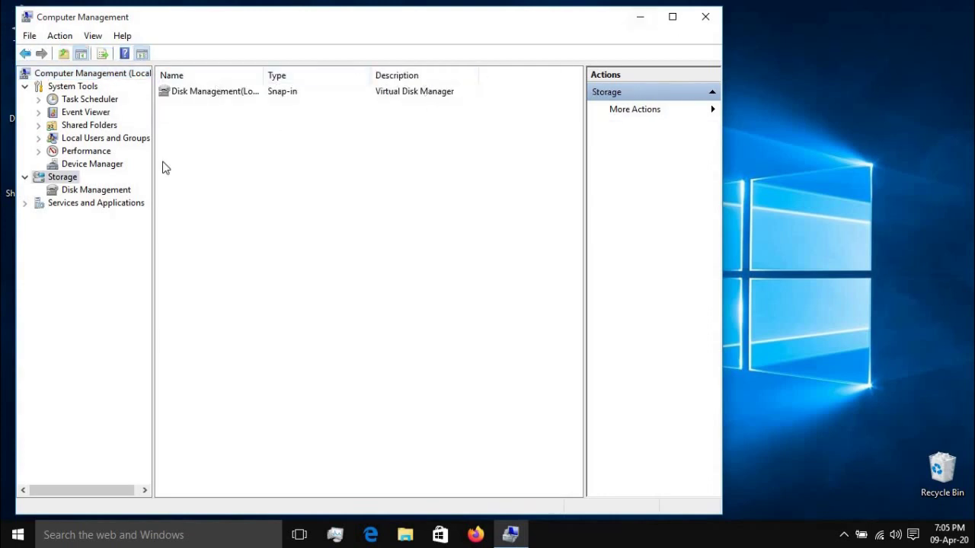
{"action": "left_click", "coordinate": [84, 125]}
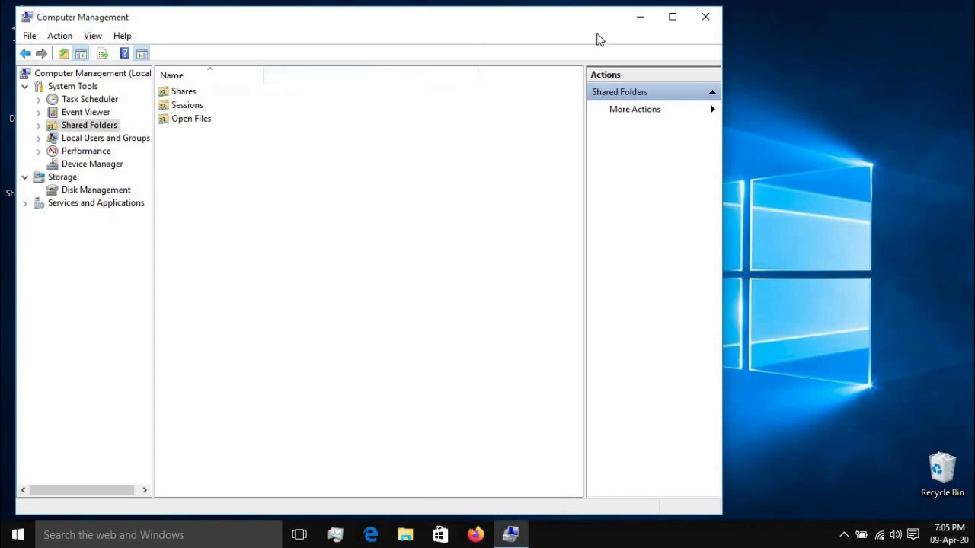
{"action": "left_click", "coordinate": [704, 17]}
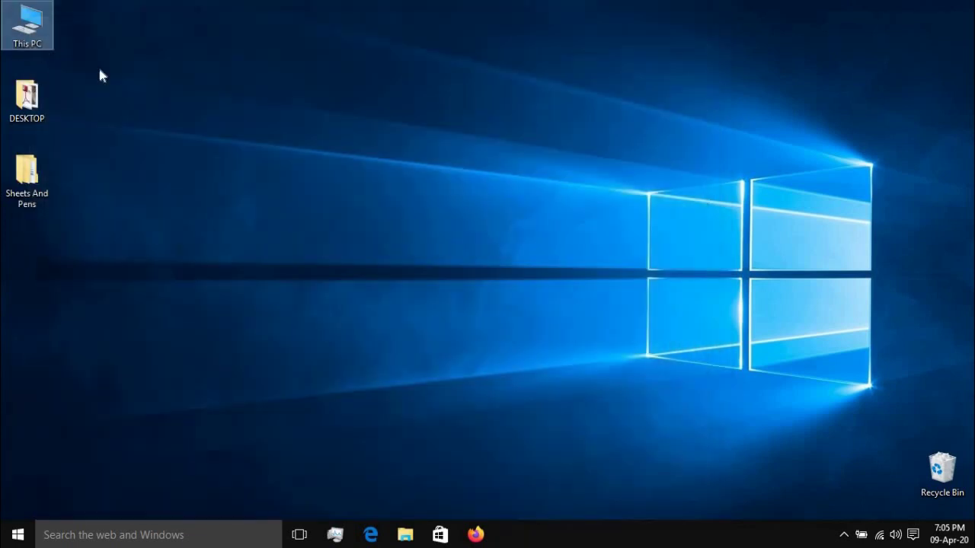
Check the tiles currently pinned in Start and close it
{"action": "right_click", "coordinate": [27, 28]}
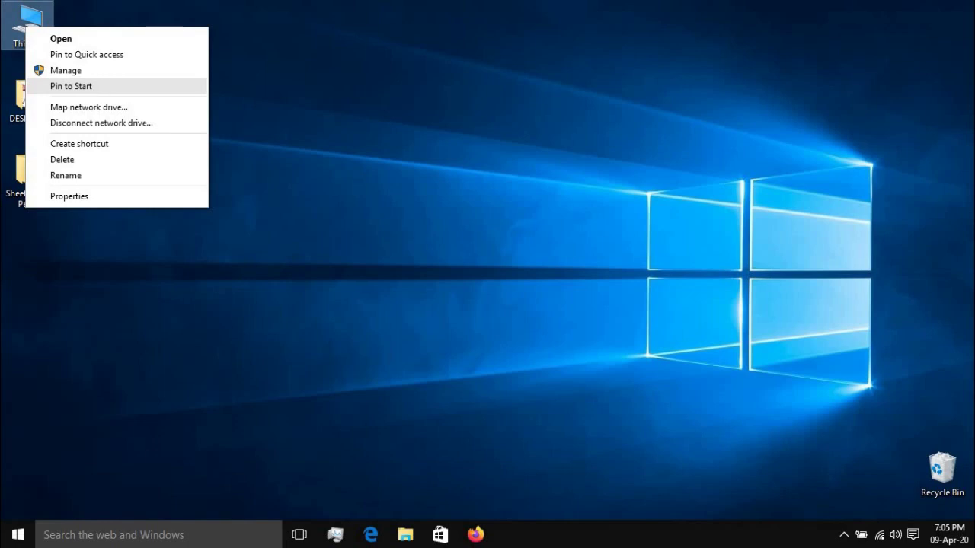
{"action": "key", "text": "super"}
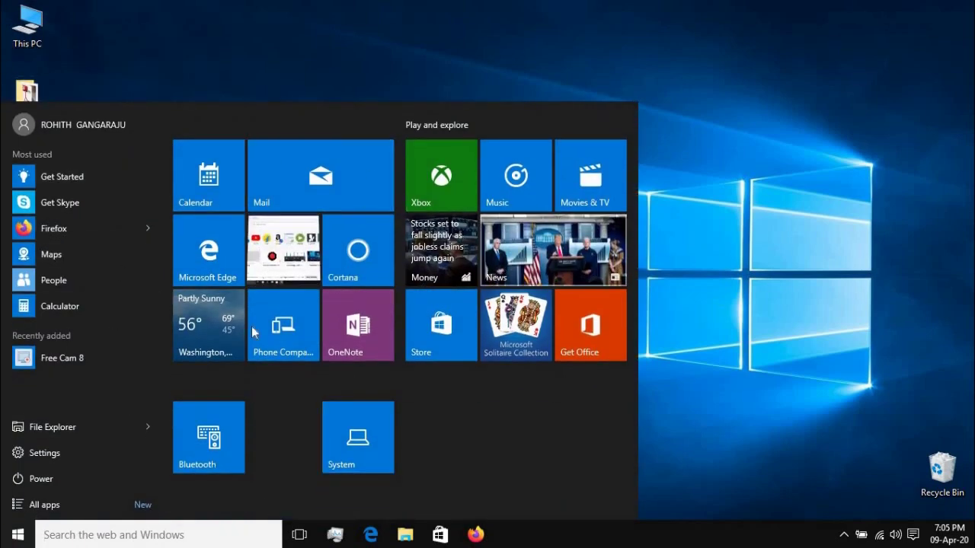
{"action": "left_click", "coordinate": [767, 246]}
{"action": "right_click", "coordinate": [28, 40]}
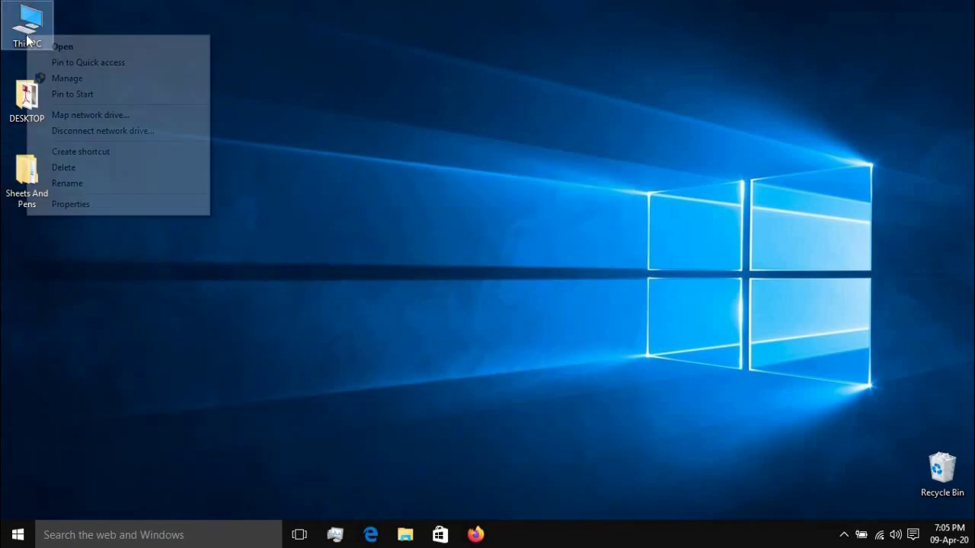
{"action": "left_click", "coordinate": [101, 82]}
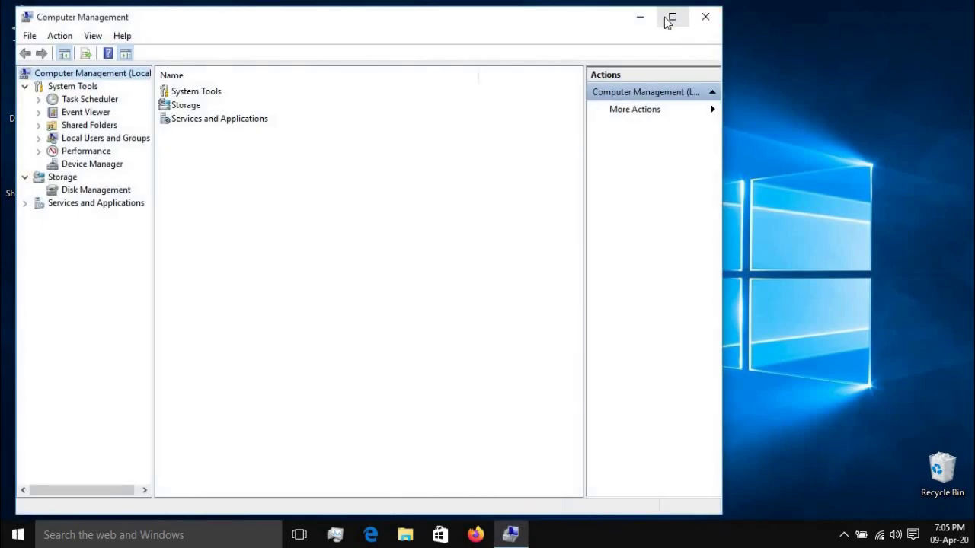
{"action": "left_click", "coordinate": [702, 15]}
Pin This PC to Start and check its tile among the pinned ones
{"action": "right_click", "coordinate": [13, 36]}
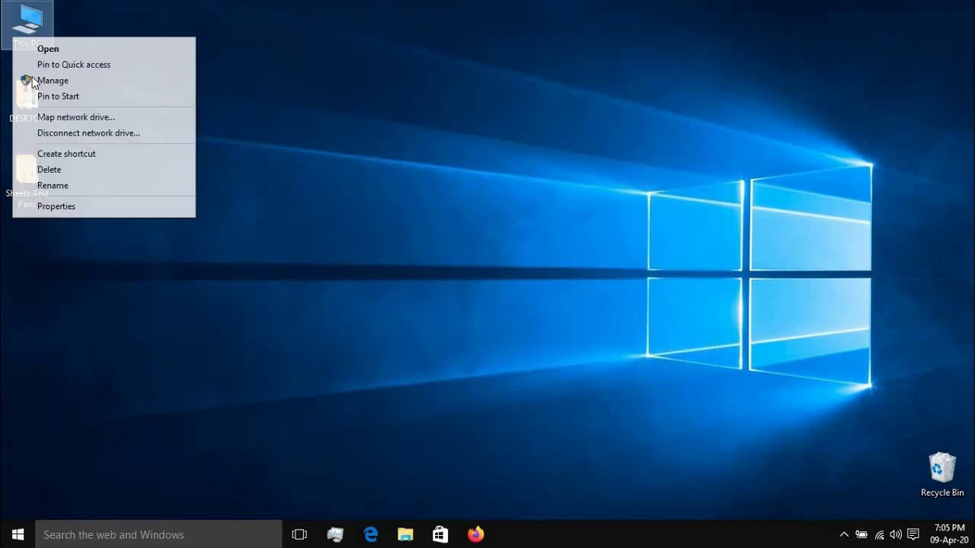
{"action": "left_click", "coordinate": [64, 98]}
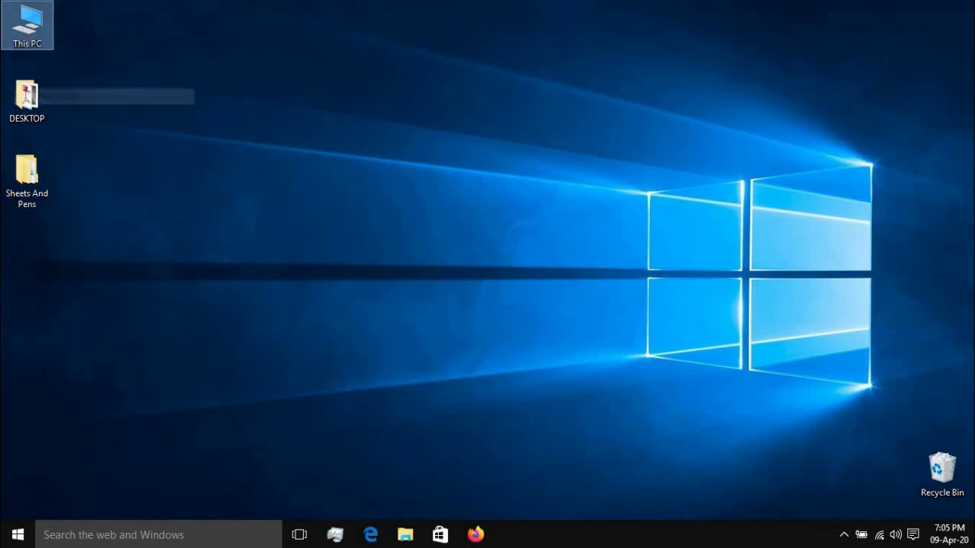
{"action": "left_click", "coordinate": [17, 535]}
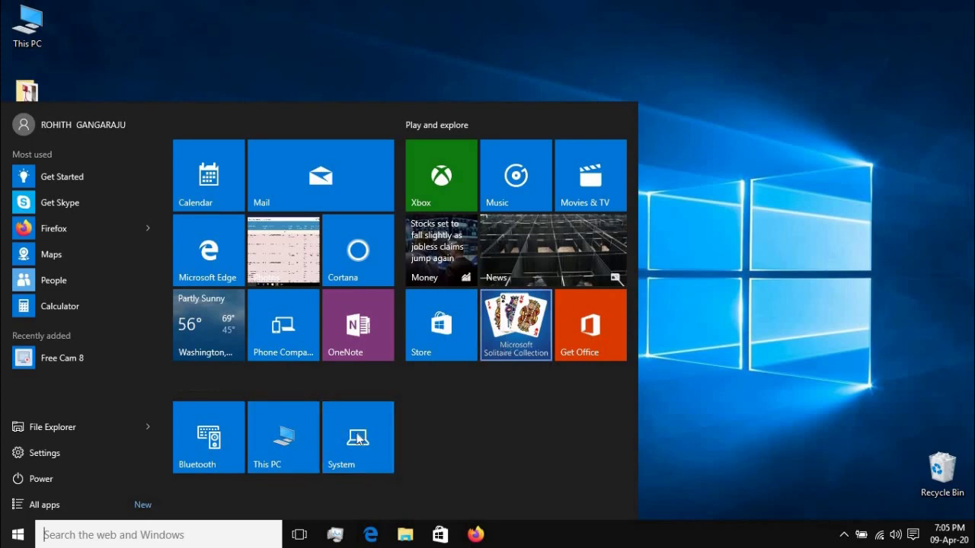
{"action": "left_click", "coordinate": [790, 261]}
Rename the This PC icon on the desktop as sheets n pens pc
{"action": "right_click", "coordinate": [14, 25]}
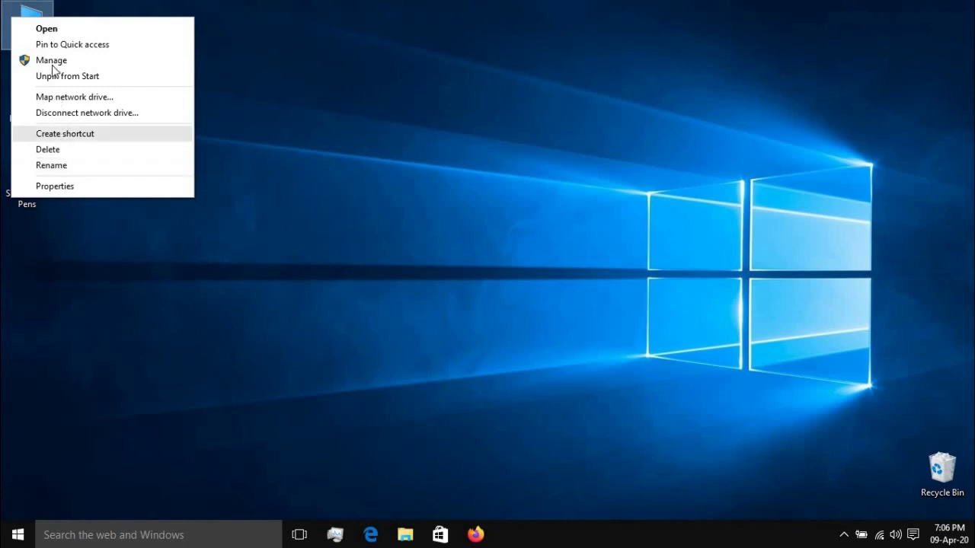
{"action": "left_click", "coordinate": [87, 171]}
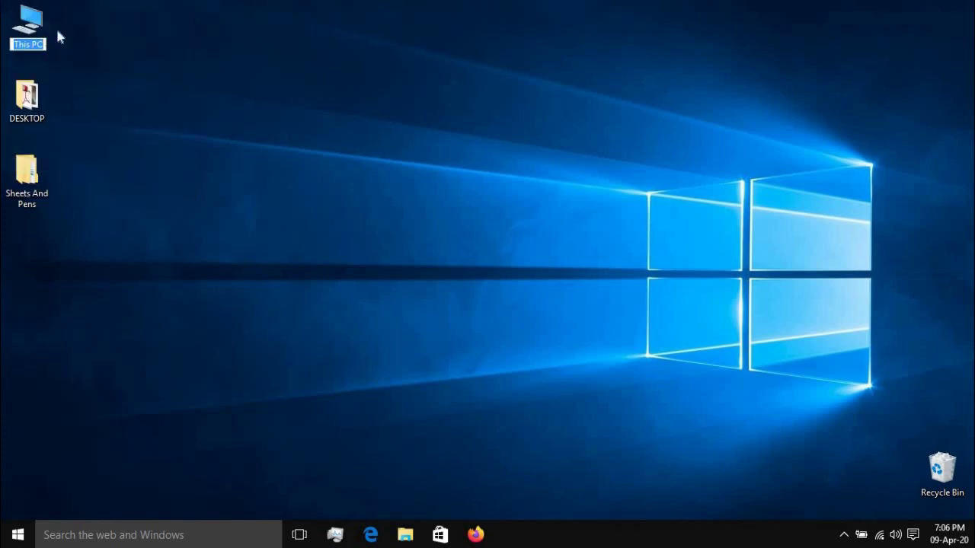
{"action": "type", "text": "sheets n pen"}
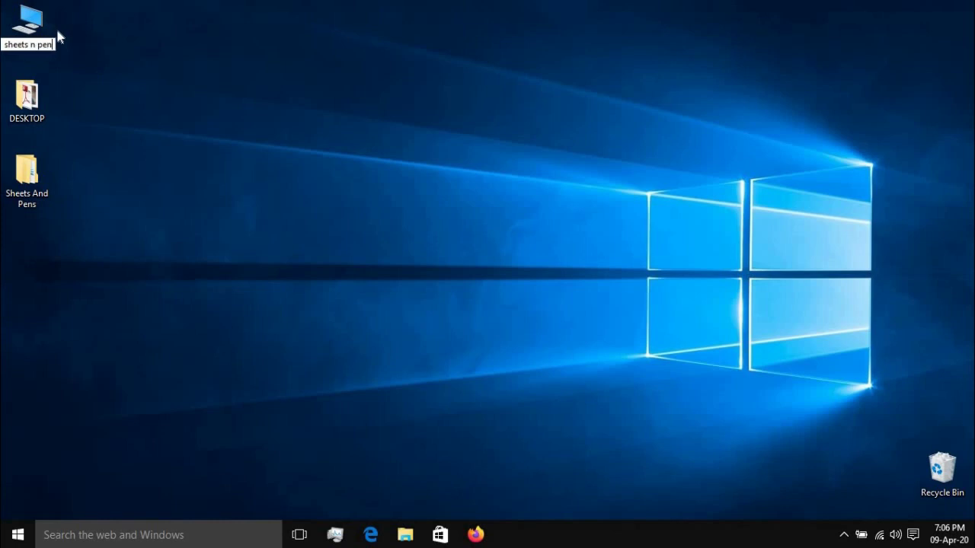
{"action": "type", "text": "s pc"}
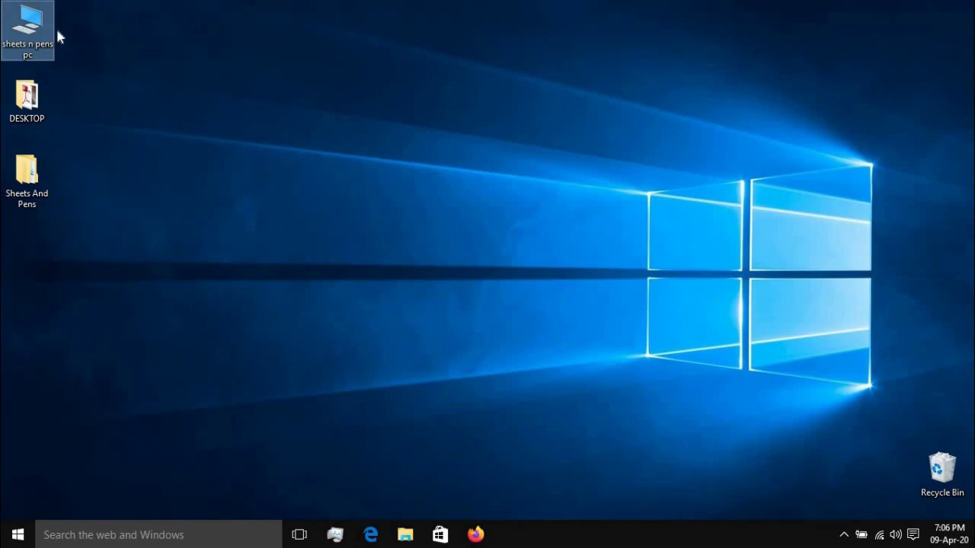
View the computer's system properties from the sheets n pens pc icon, close the window and refresh the desktop
{"action": "right_click", "coordinate": [45, 27]}
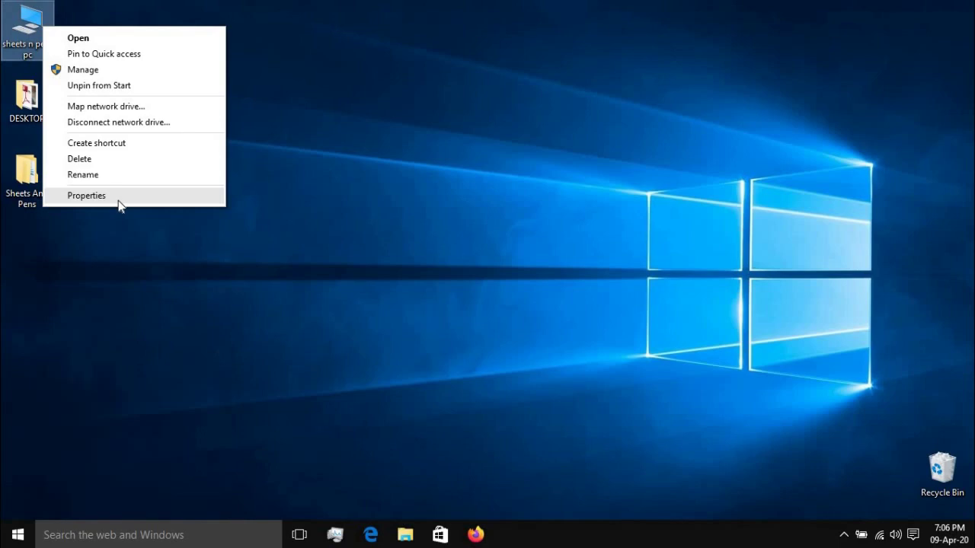
{"action": "left_click", "coordinate": [118, 200]}
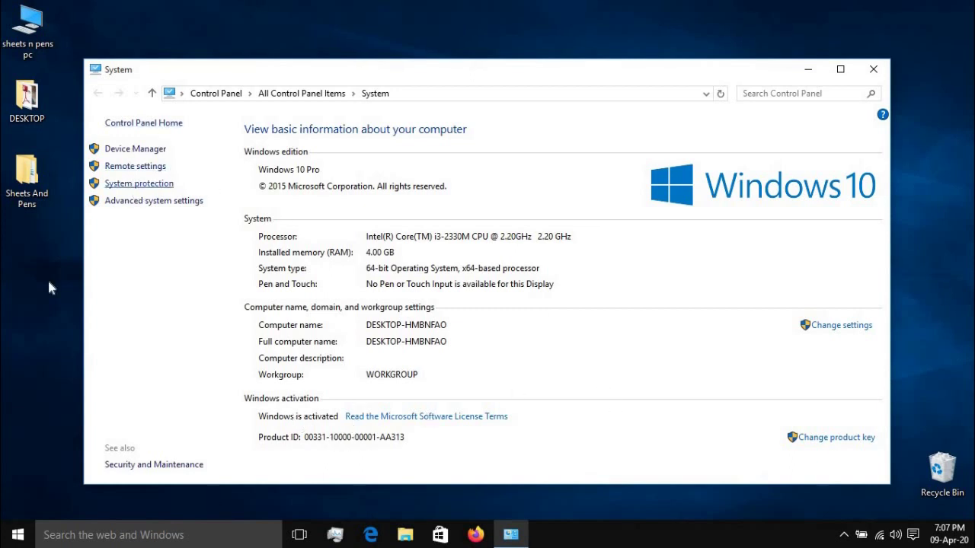
{"action": "left_click", "coordinate": [874, 71]}
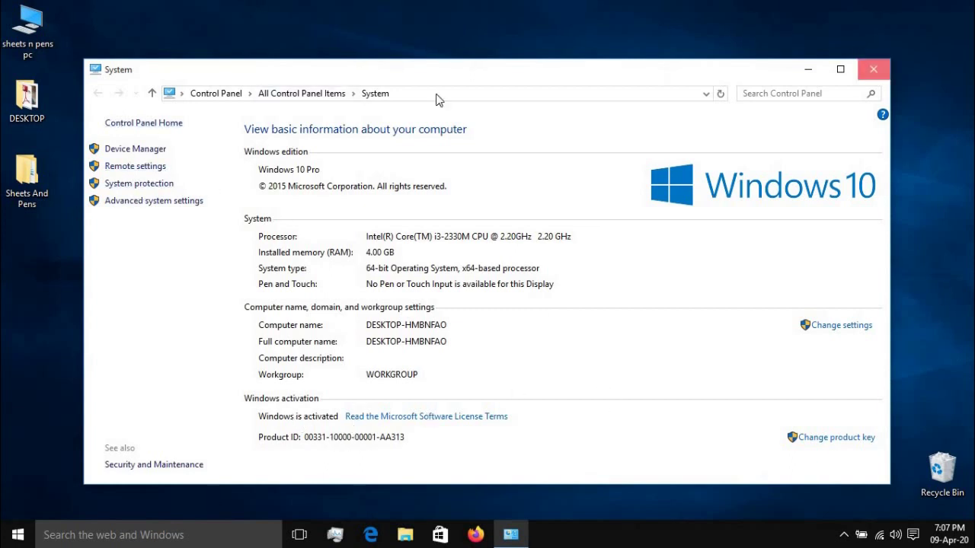
{"action": "right_click", "coordinate": [154, 57]}
{"action": "left_click", "coordinate": [204, 99]}
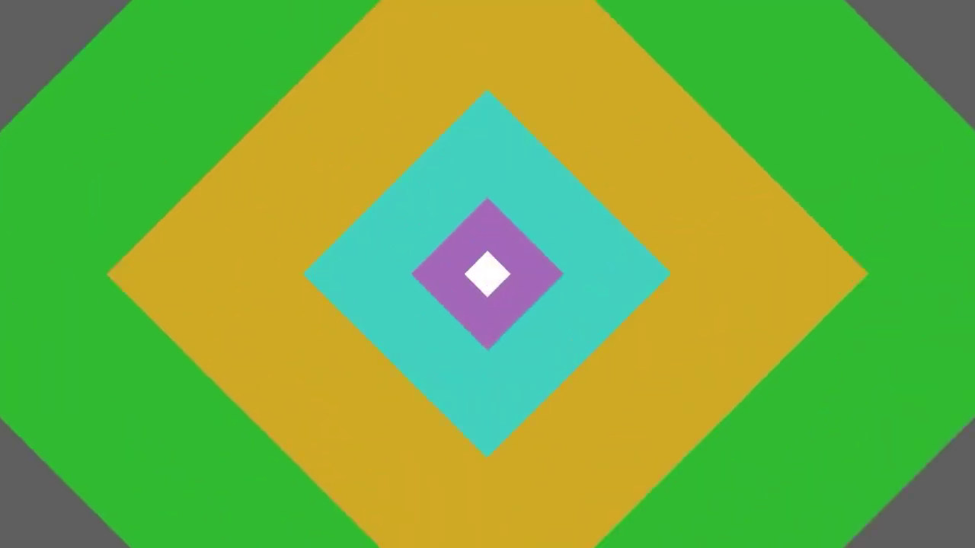